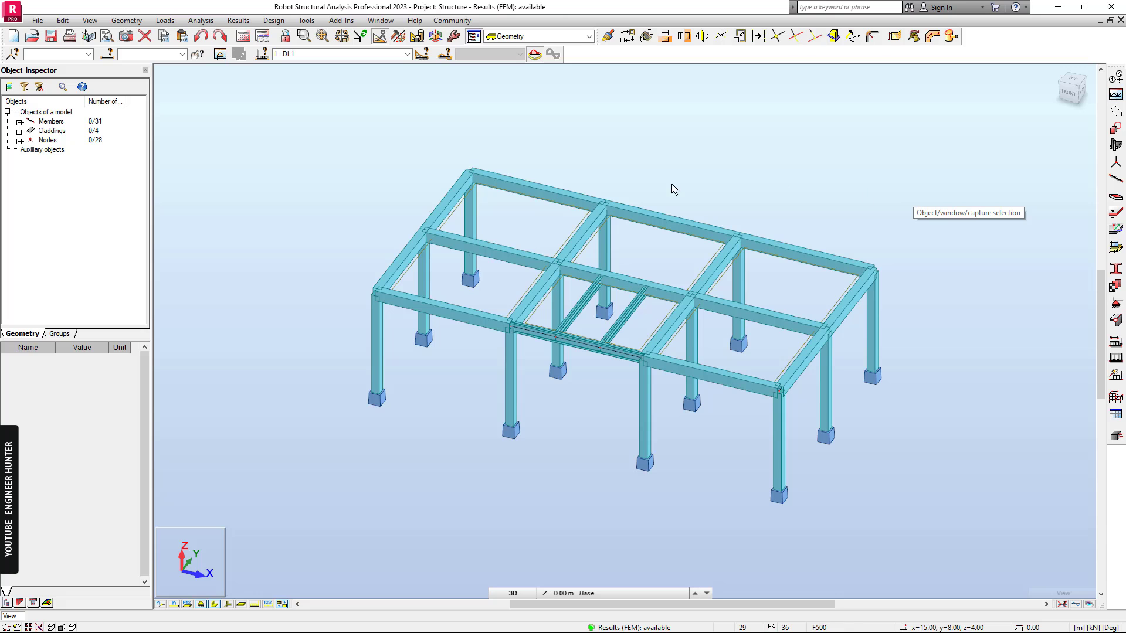
Pan and zoom around the Robot frame model, briefly selecting a column and node 8.
scroll(525, 353, up, 1)
scroll(526, 352, up, 2)
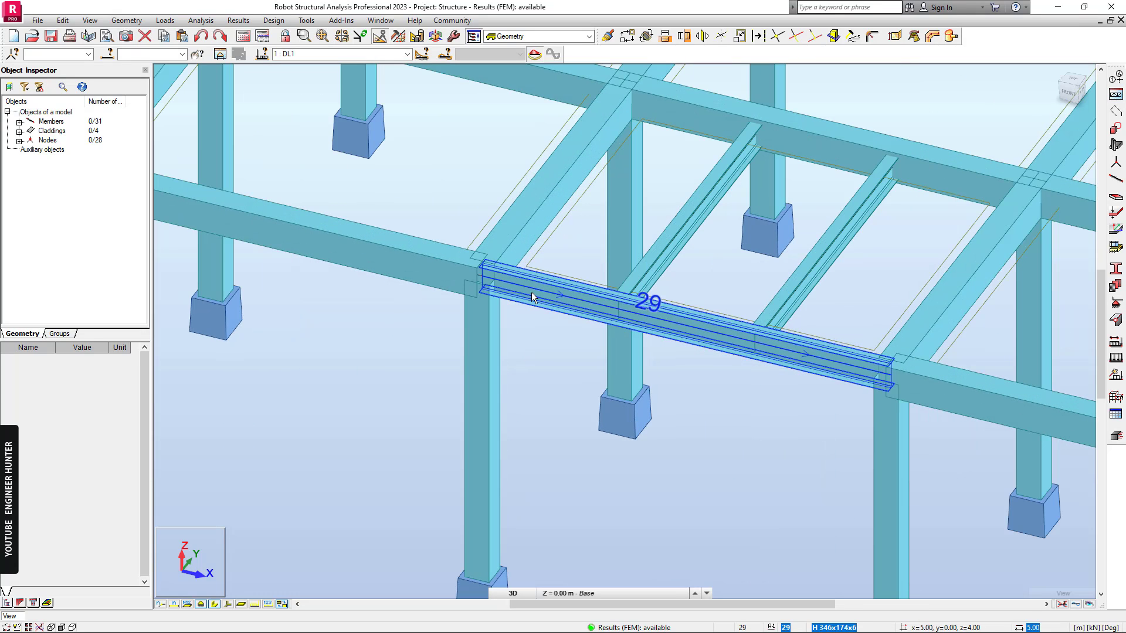
click(492, 338)
click(524, 340)
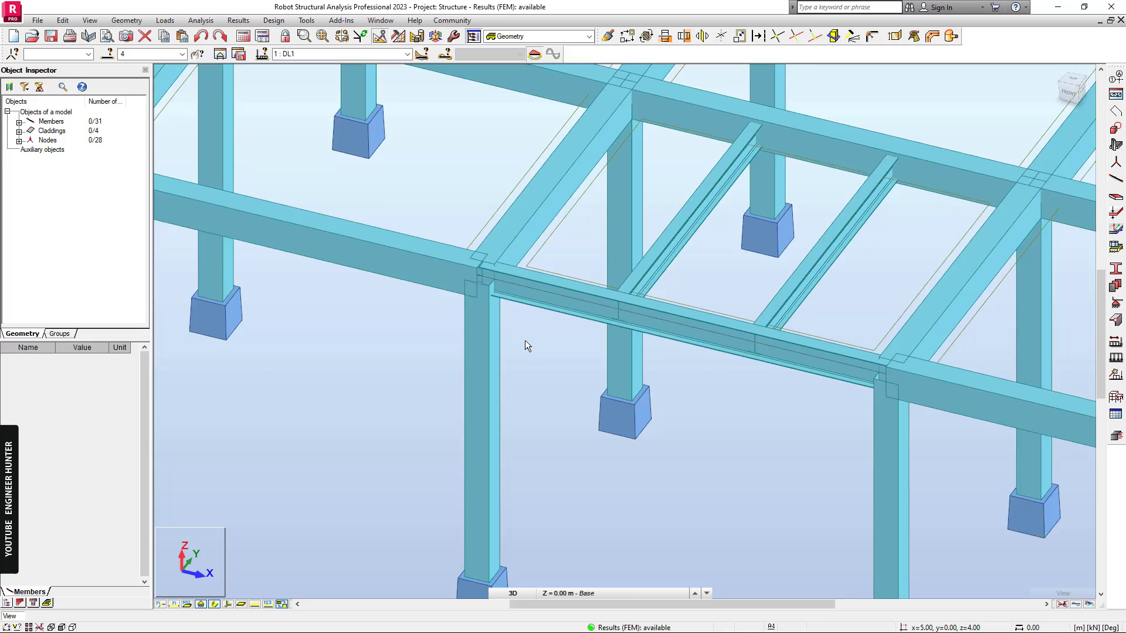
scroll(525, 340, down, 6)
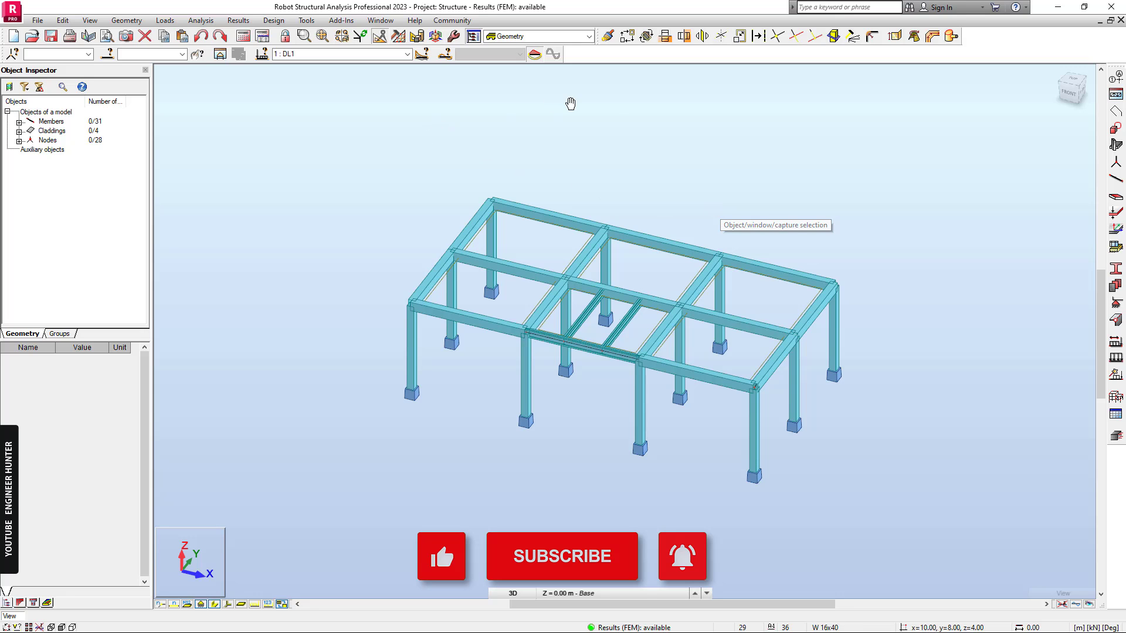
scroll(574, 201, up, 5)
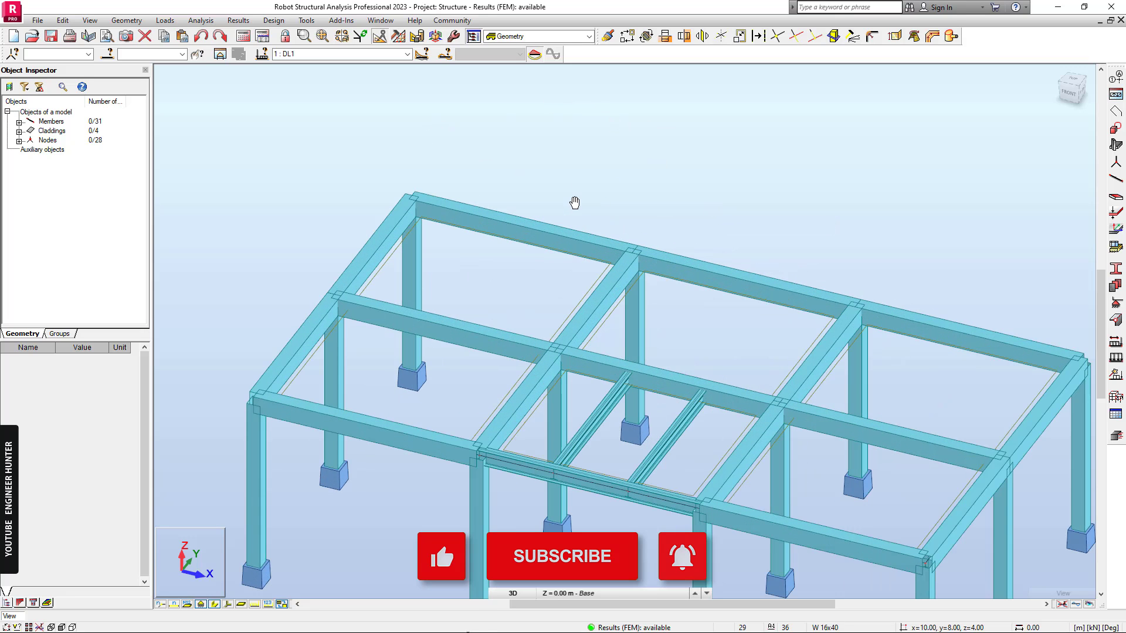
middle_drag(706, 168, 691, 96)
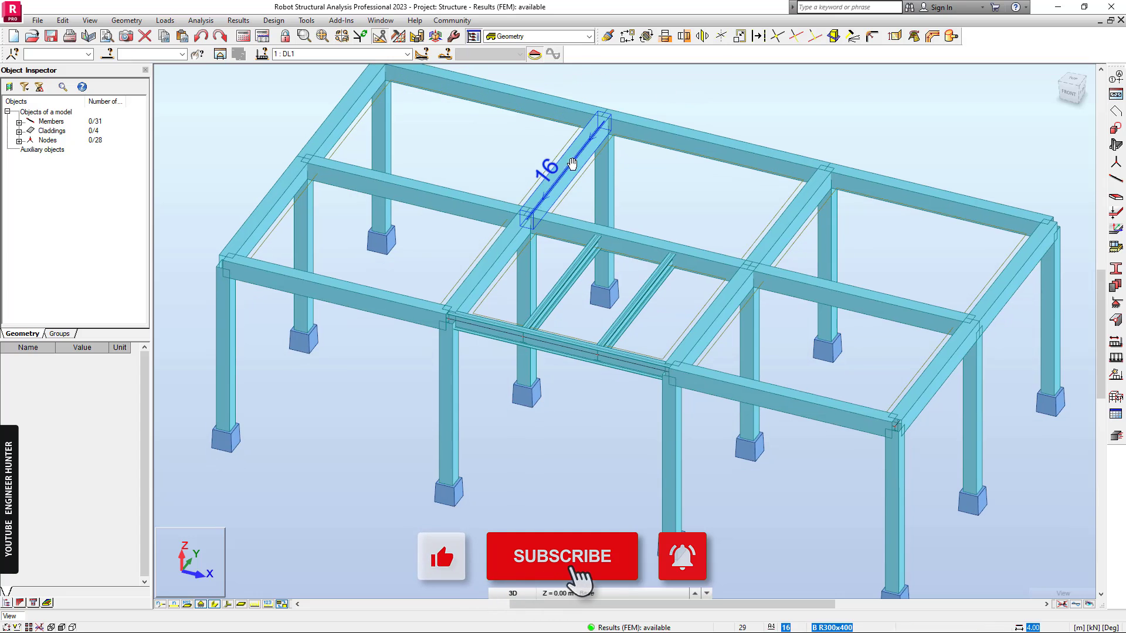
scroll(563, 164, down, 2)
middle_drag(654, 196, 630, 197)
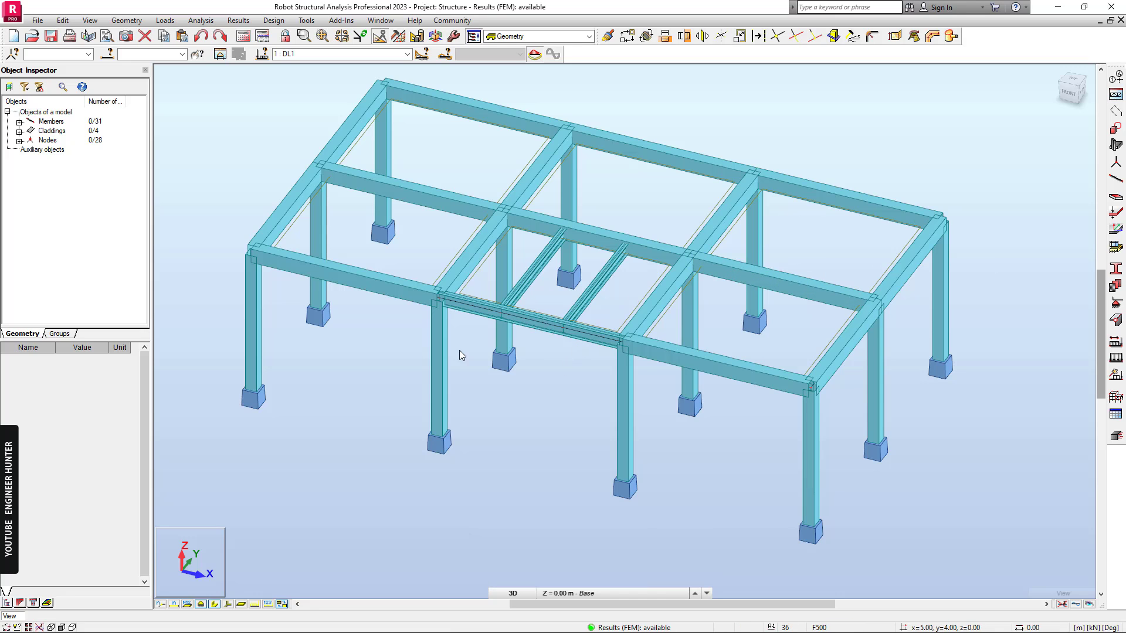
scroll(431, 281, up, 5)
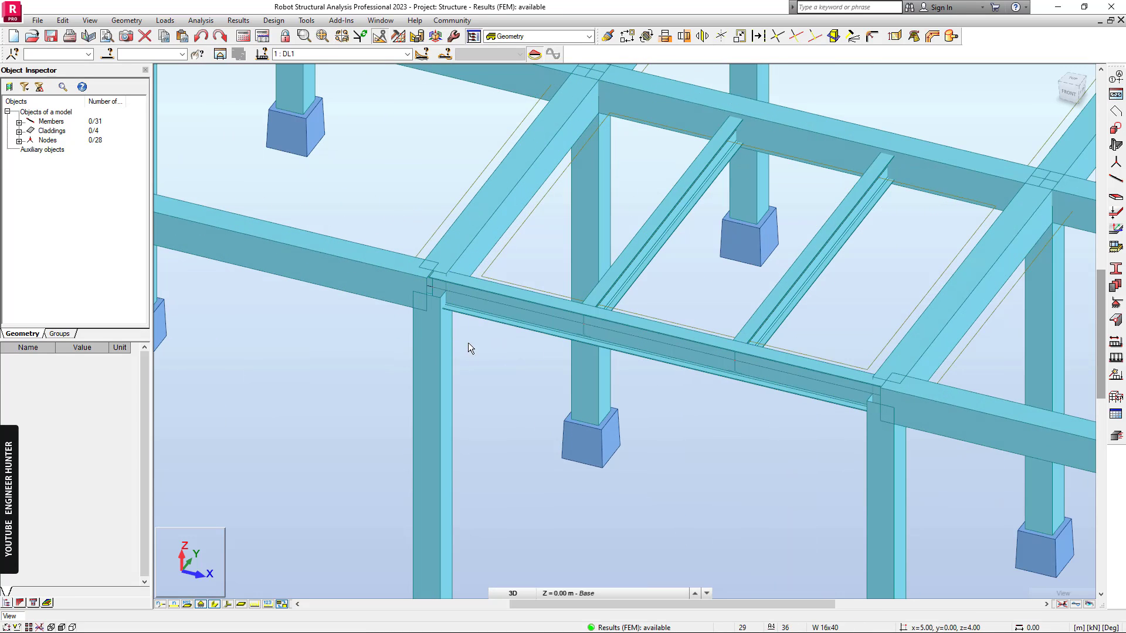
click(416, 285)
scroll(490, 346, down, 3)
click(495, 345)
scroll(495, 345, down, 2)
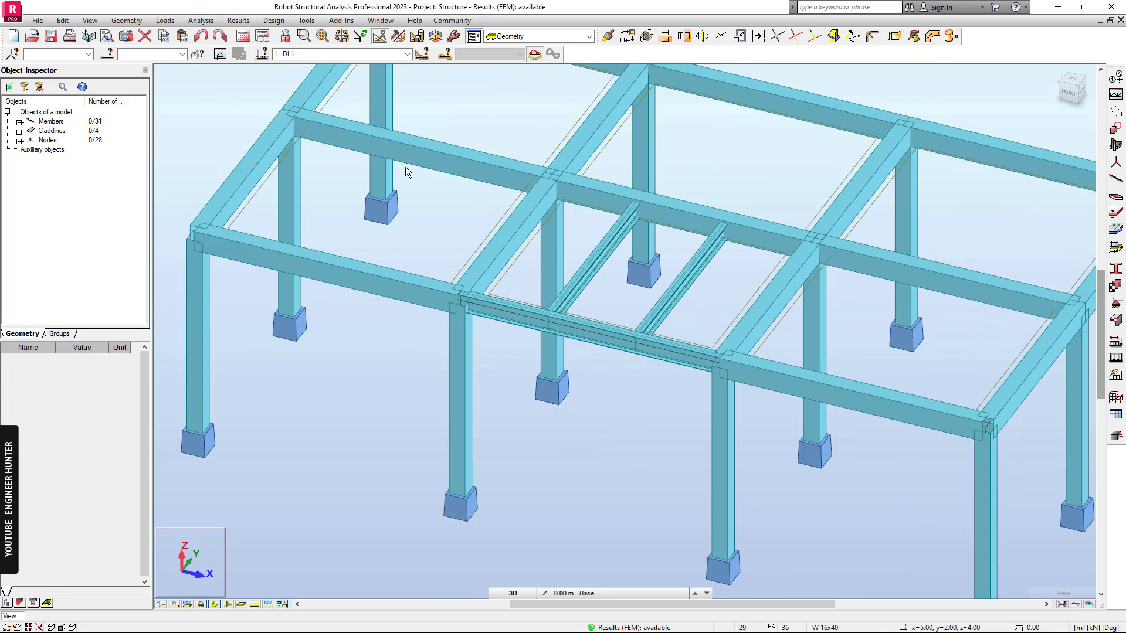
Launch IDEA StatiCa Checkbot and create a US project with LRFD (AISC 360-16).
click(341, 20)
mouse_move(344, 129)
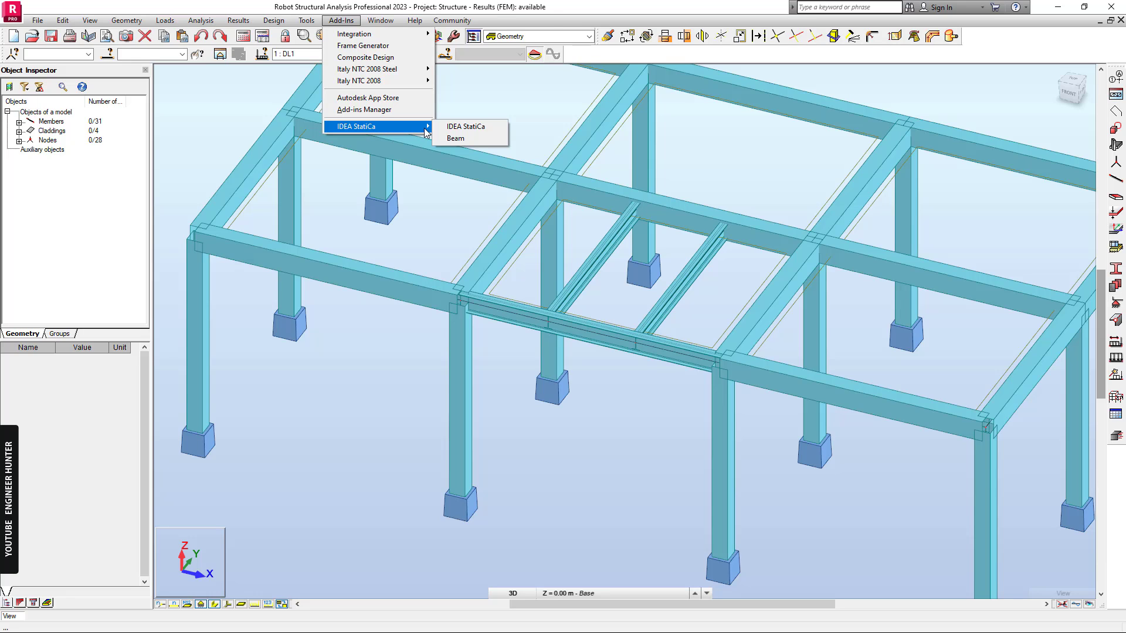
click(476, 127)
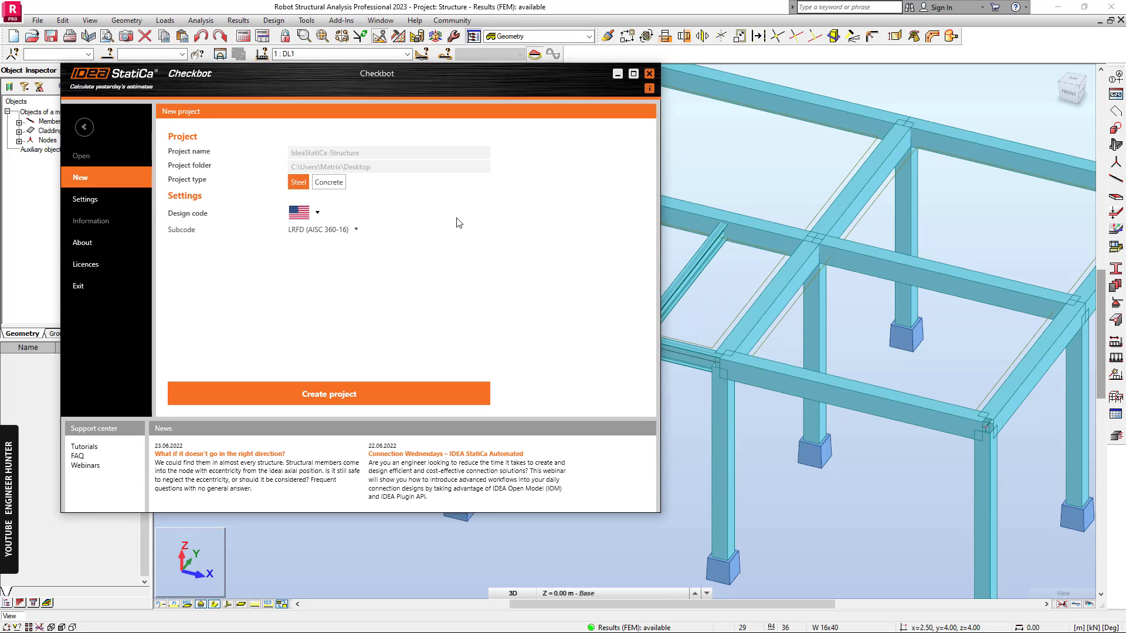
click(300, 215)
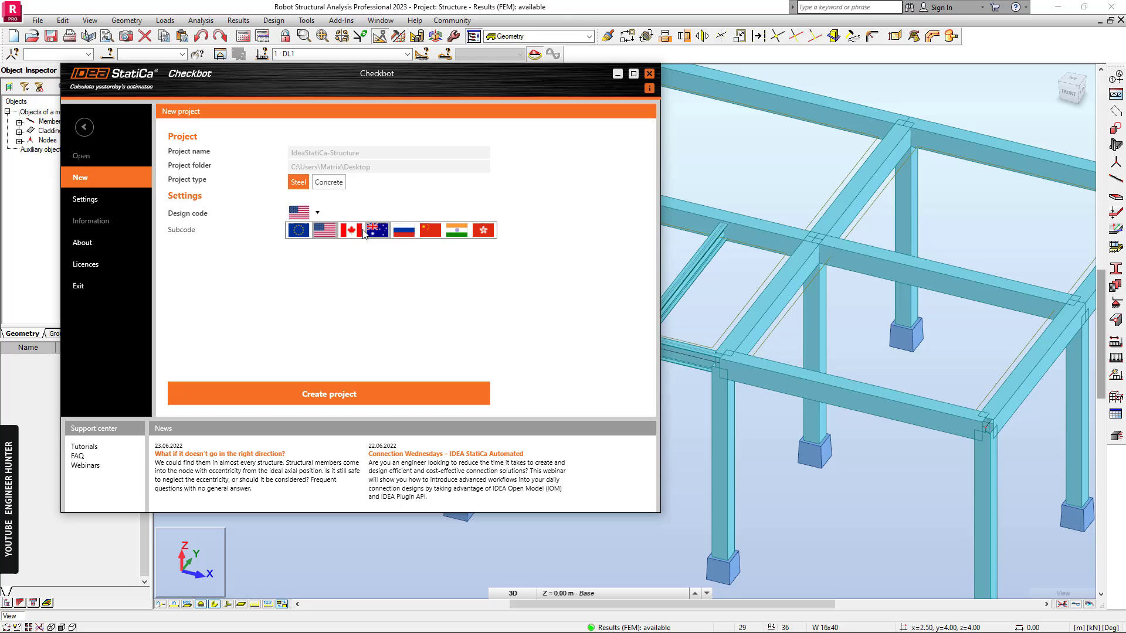
click(350, 286)
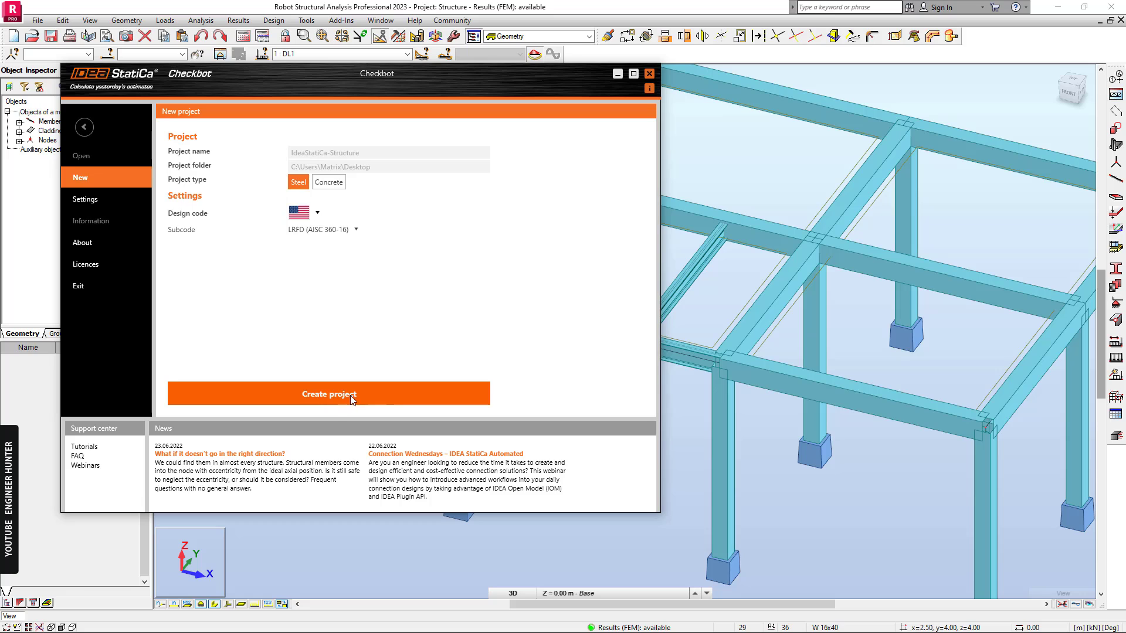
click(314, 397)
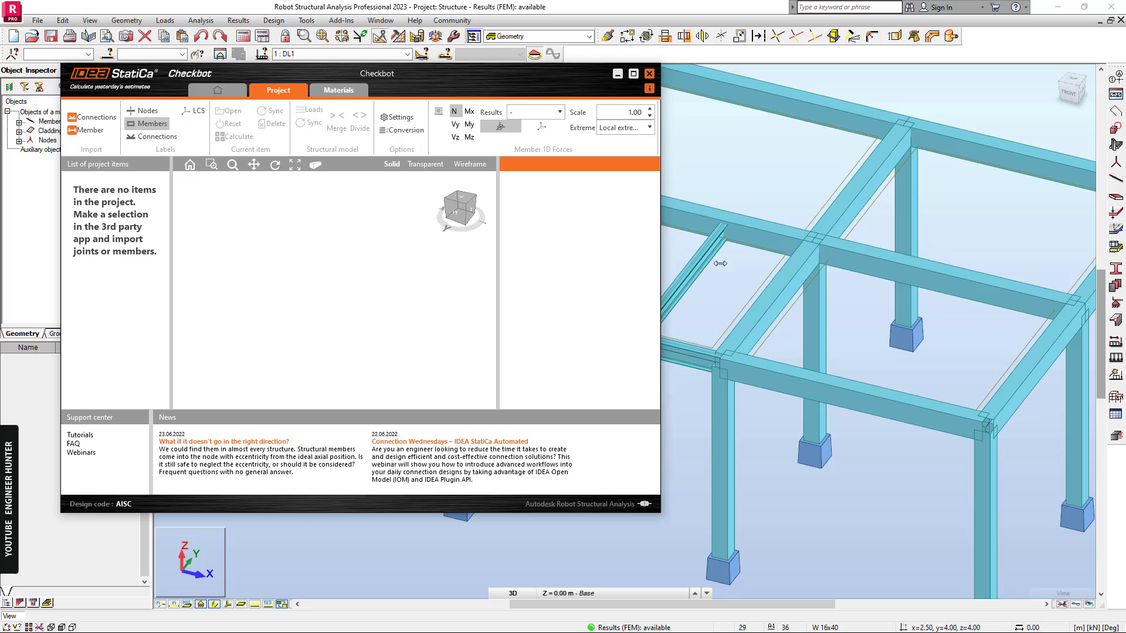
Reposition Checkbot, then window-select node 8 and add beam 29 in Robot.
drag(427, 78, 219, 72)
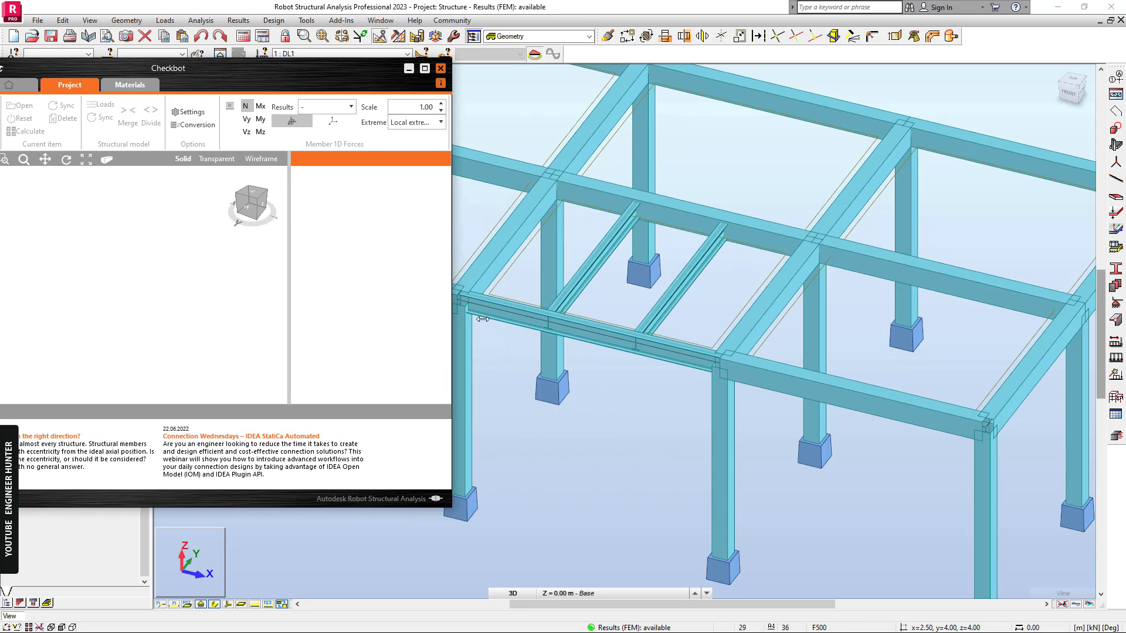
drag(294, 73, 511, 65)
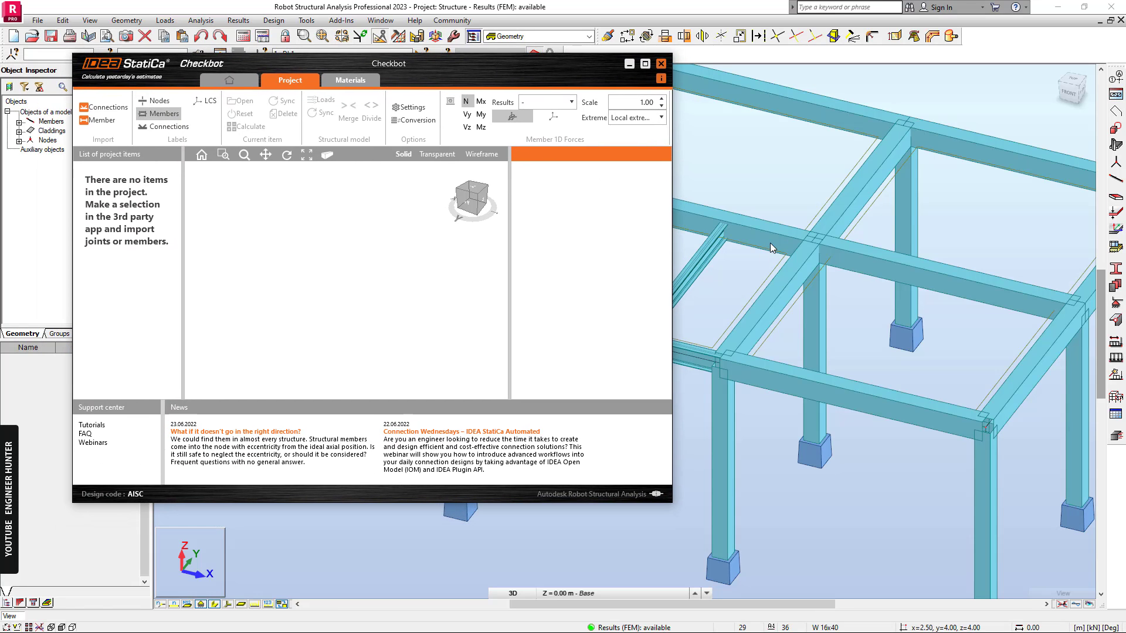
click(759, 262)
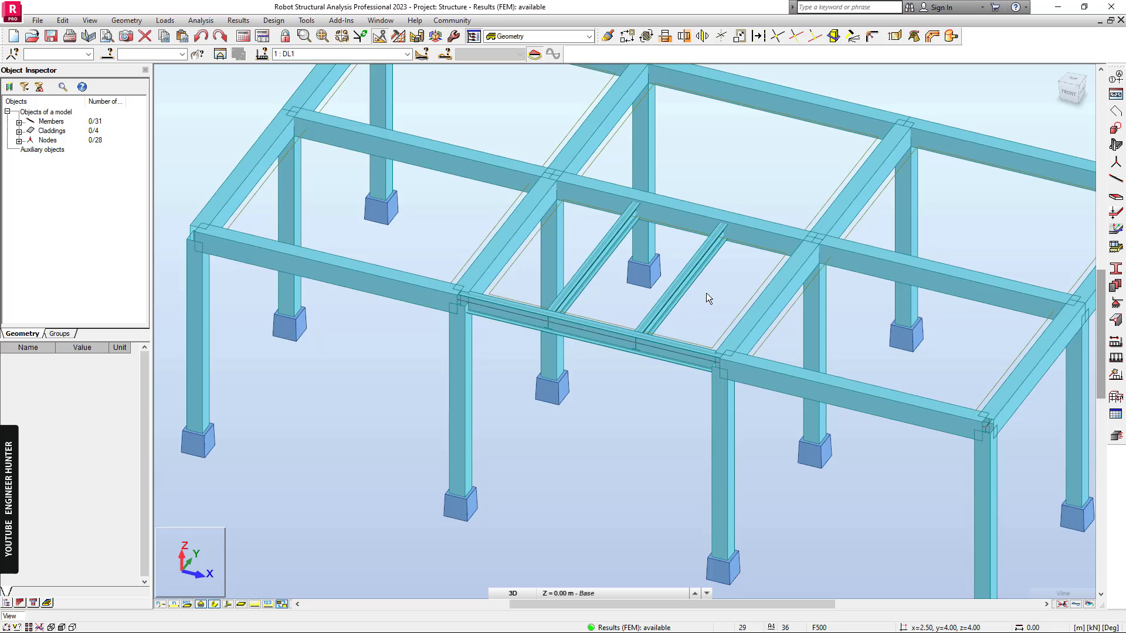
scroll(745, 293, up, 3)
scroll(565, 246, up, 4)
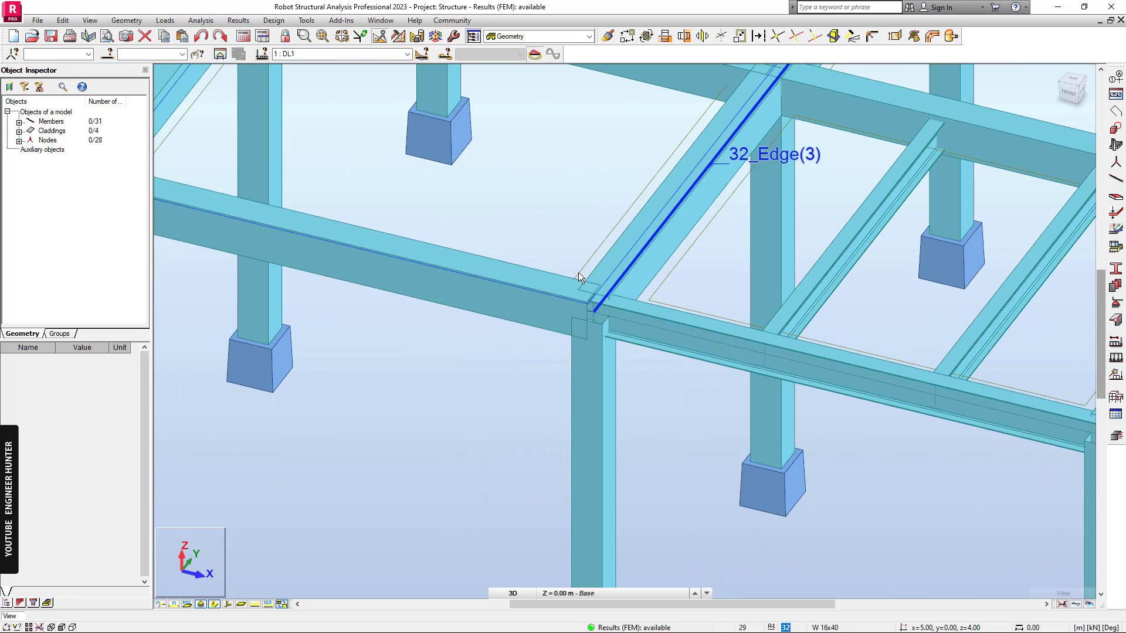
drag(545, 230, 640, 370)
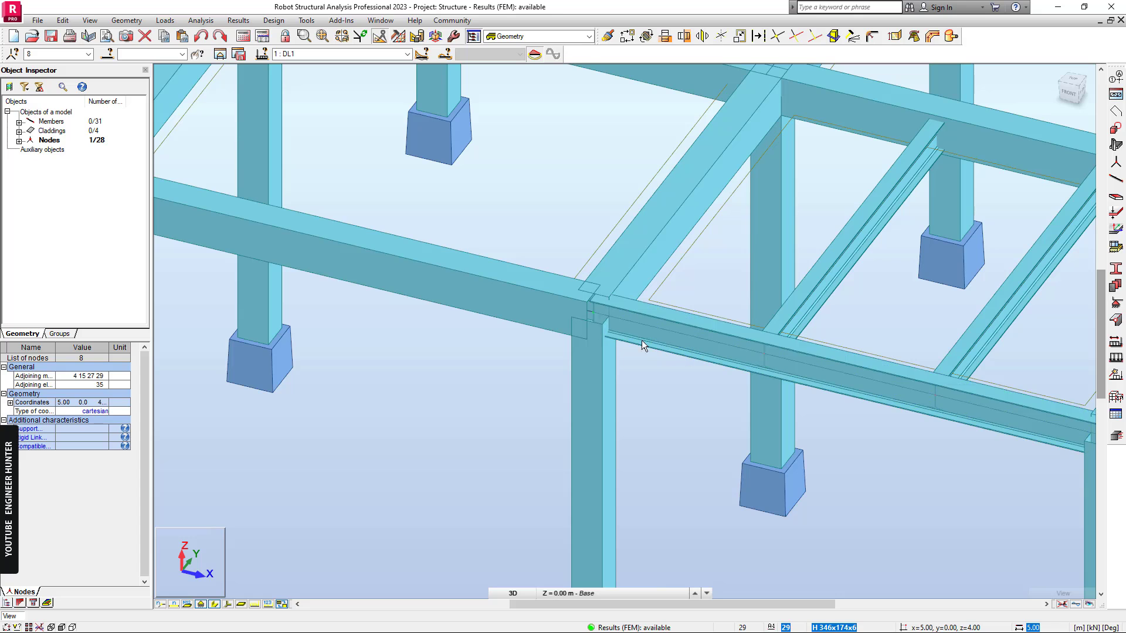
click(667, 341)
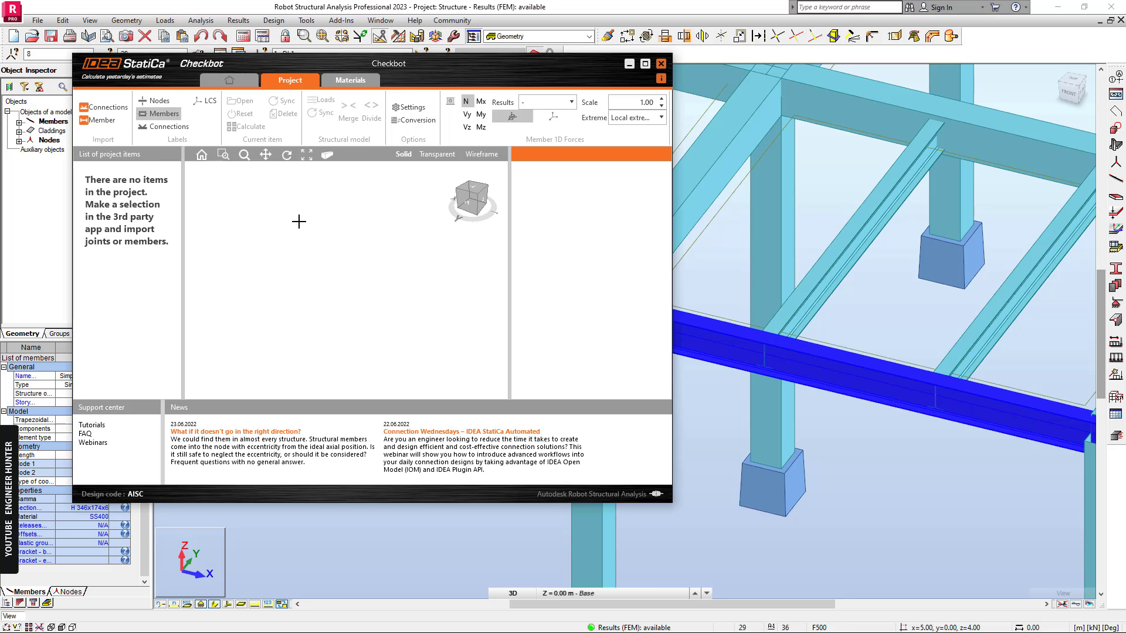
click(101, 122)
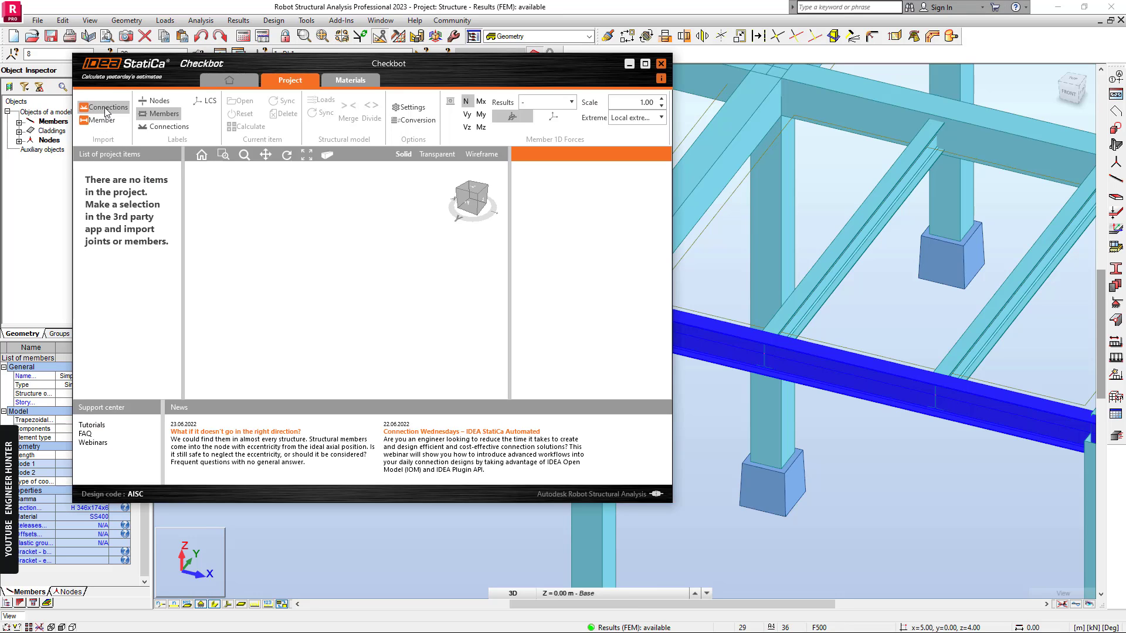
Import the joint as connection CON-8, rotate its 3D preview, and open it.
click(111, 107)
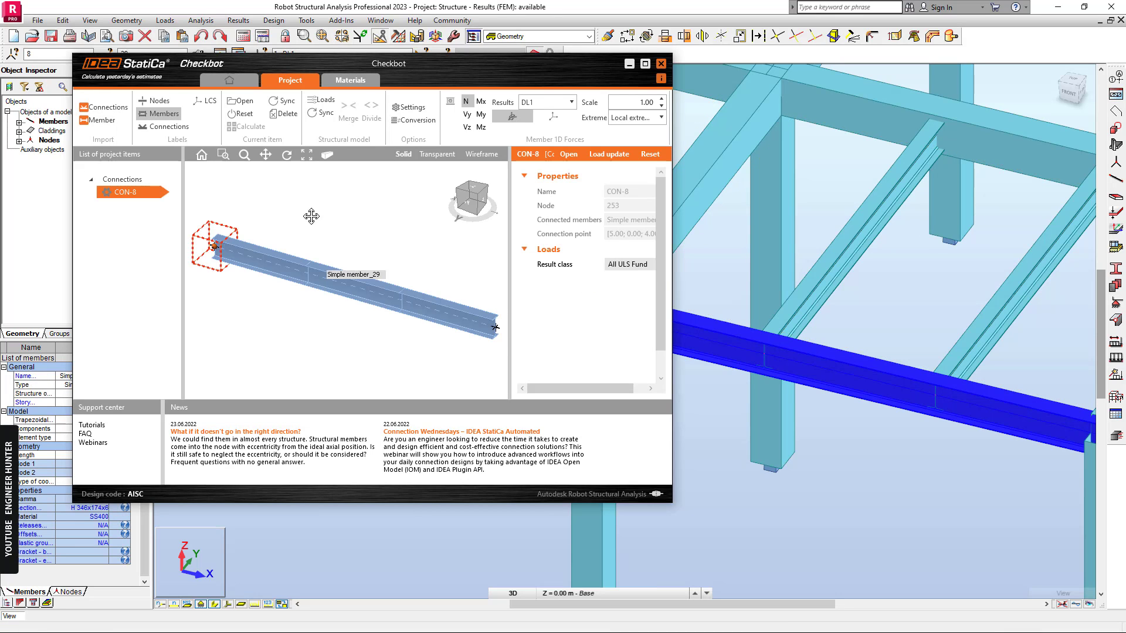
scroll(334, 275, up, 3)
right_drag(327, 333, 358, 234)
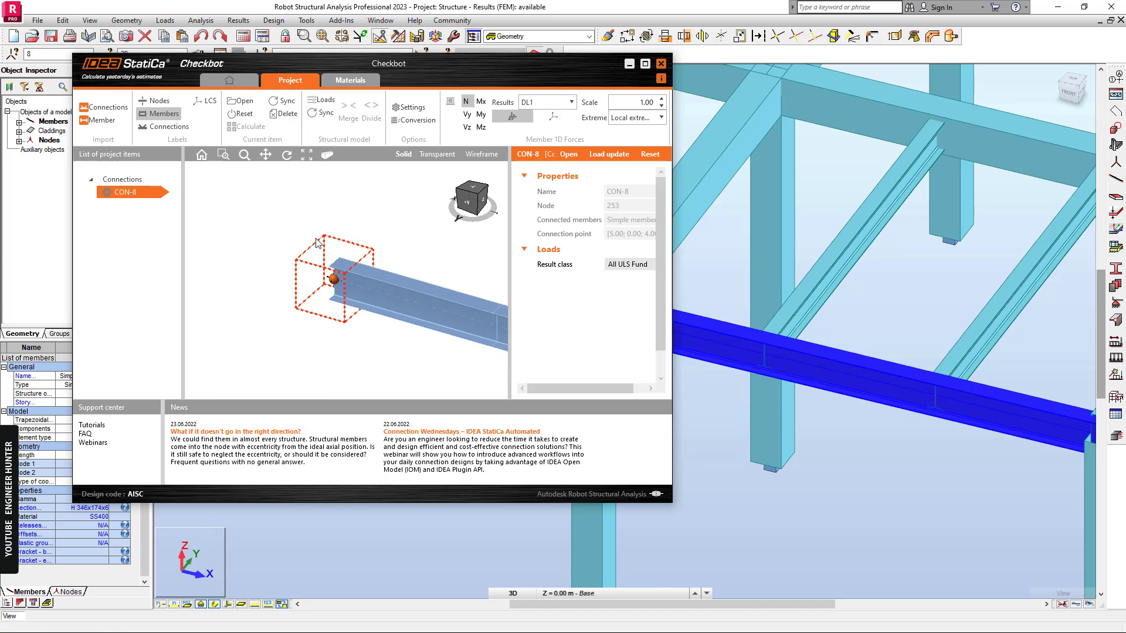
click(233, 101)
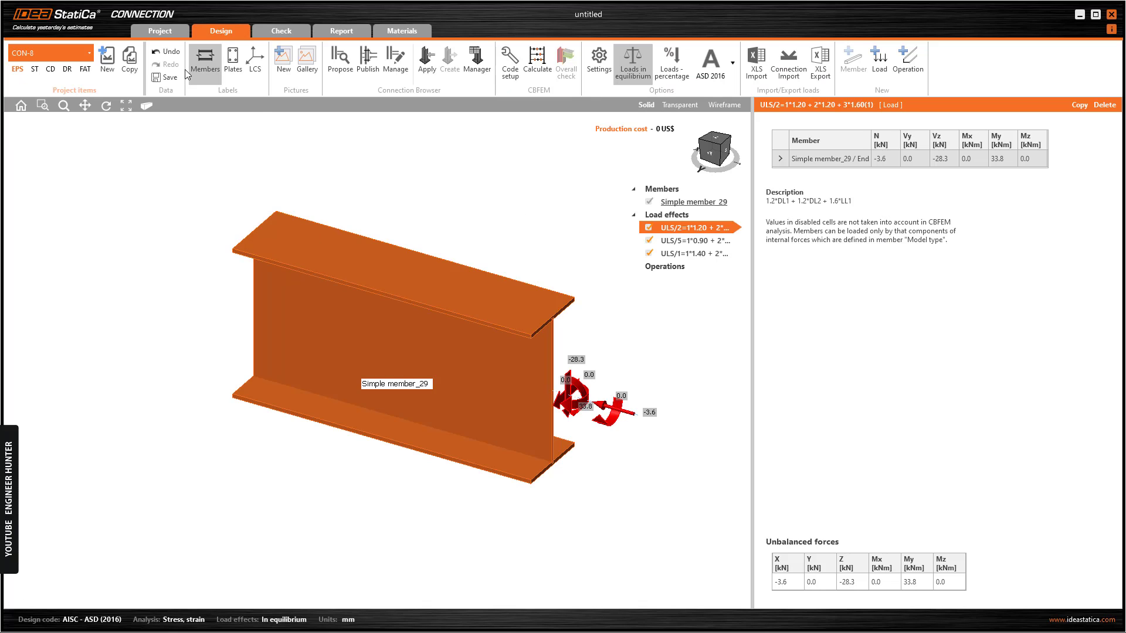
Turn off member labels and switch the design code to LRFD 2016.
click(199, 59)
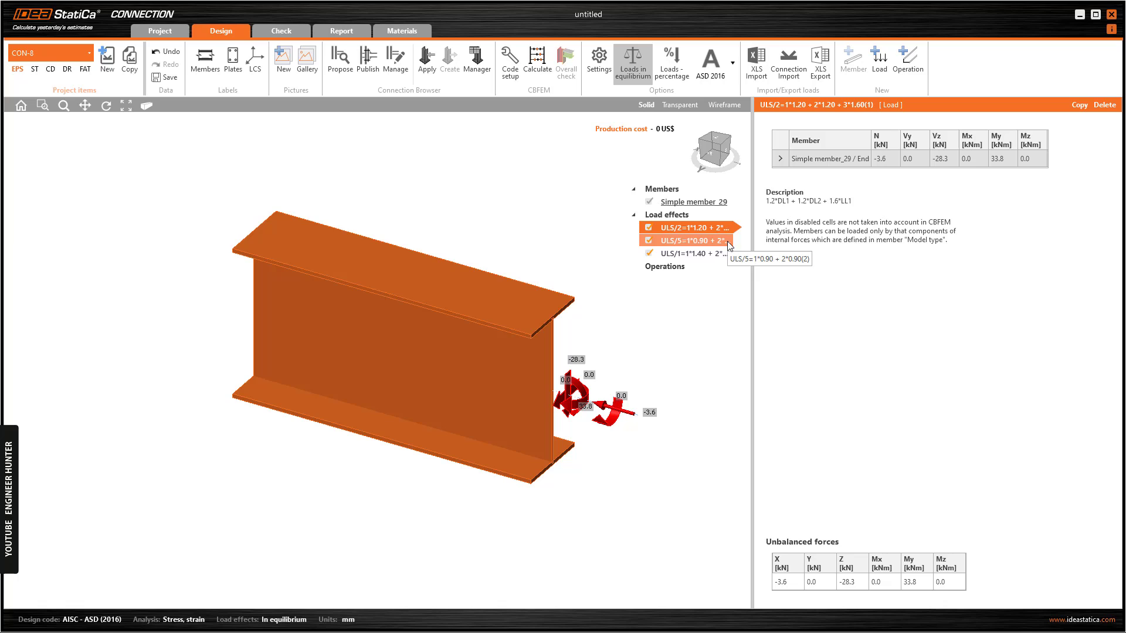
click(725, 64)
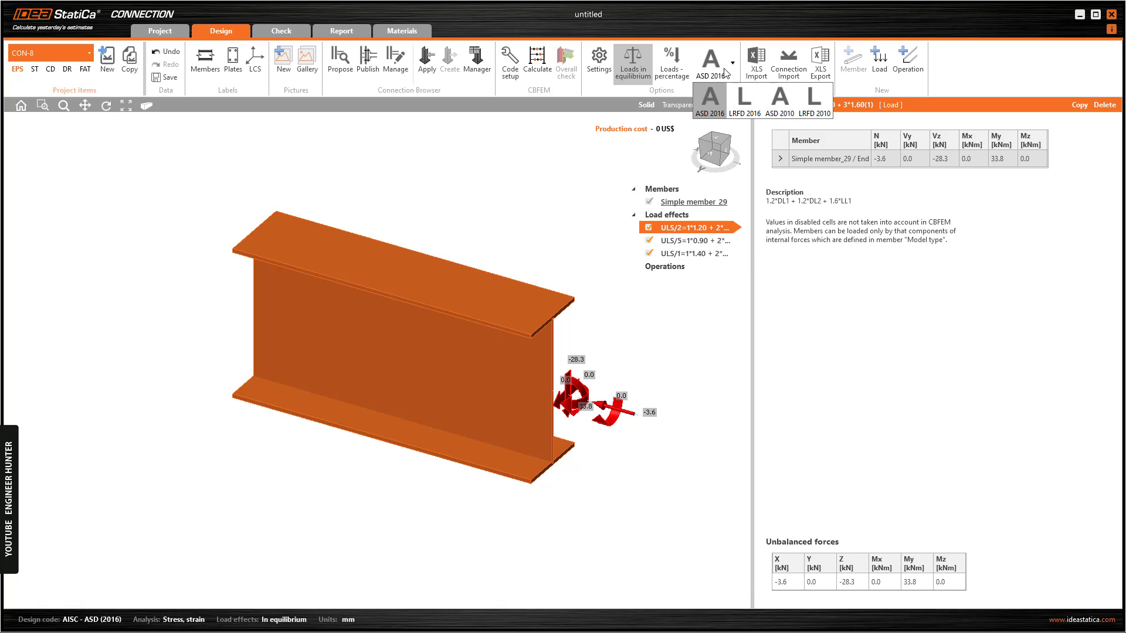
click(745, 100)
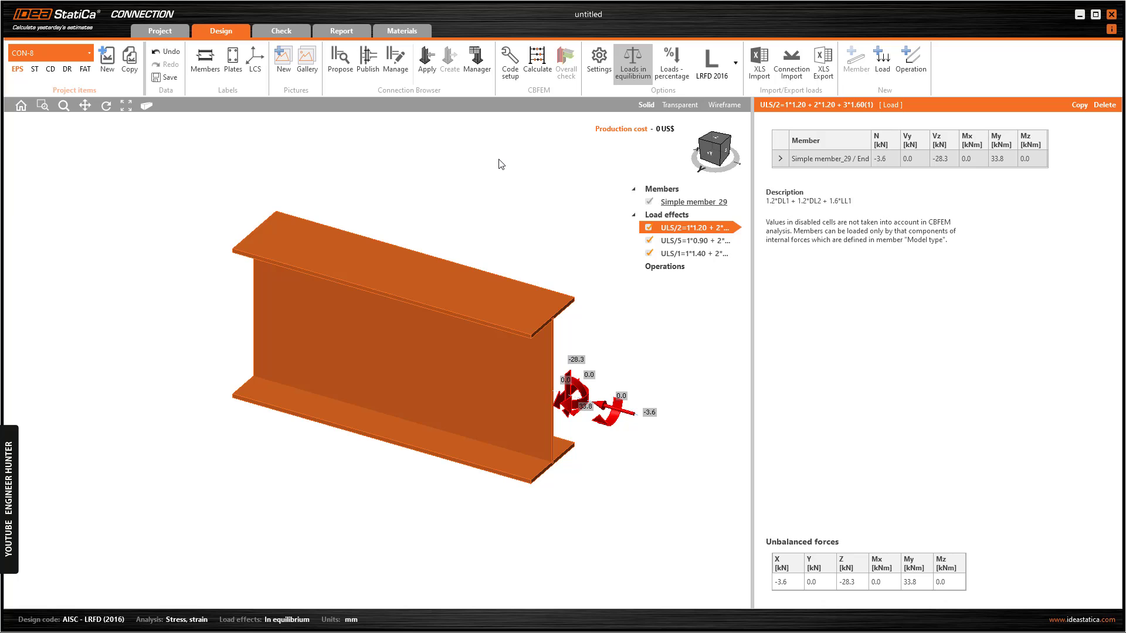
click(912, 73)
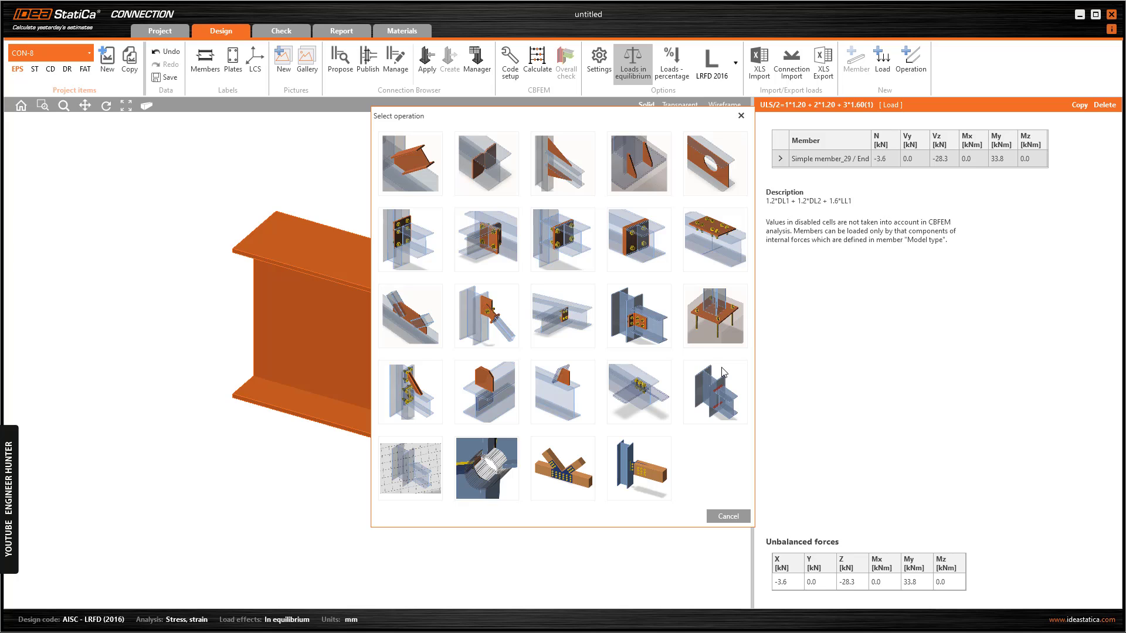
Add stiffening plate SP1 to the beam, rotated 90° about Ry.
click(497, 401)
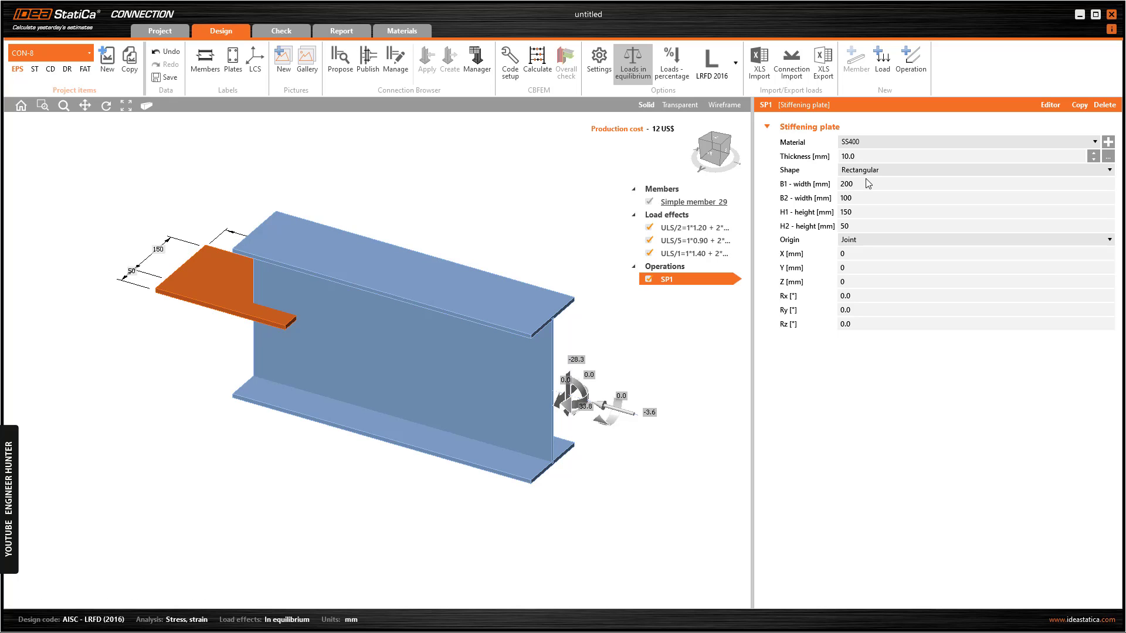
click(866, 310)
text(90)
key(Tab)
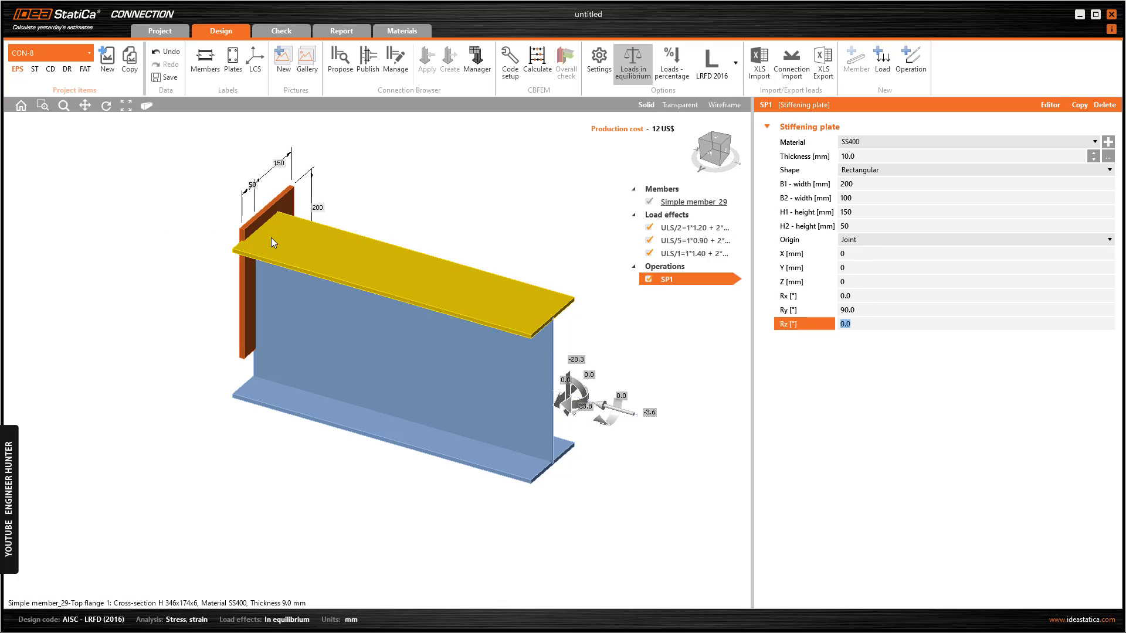
click(864, 156)
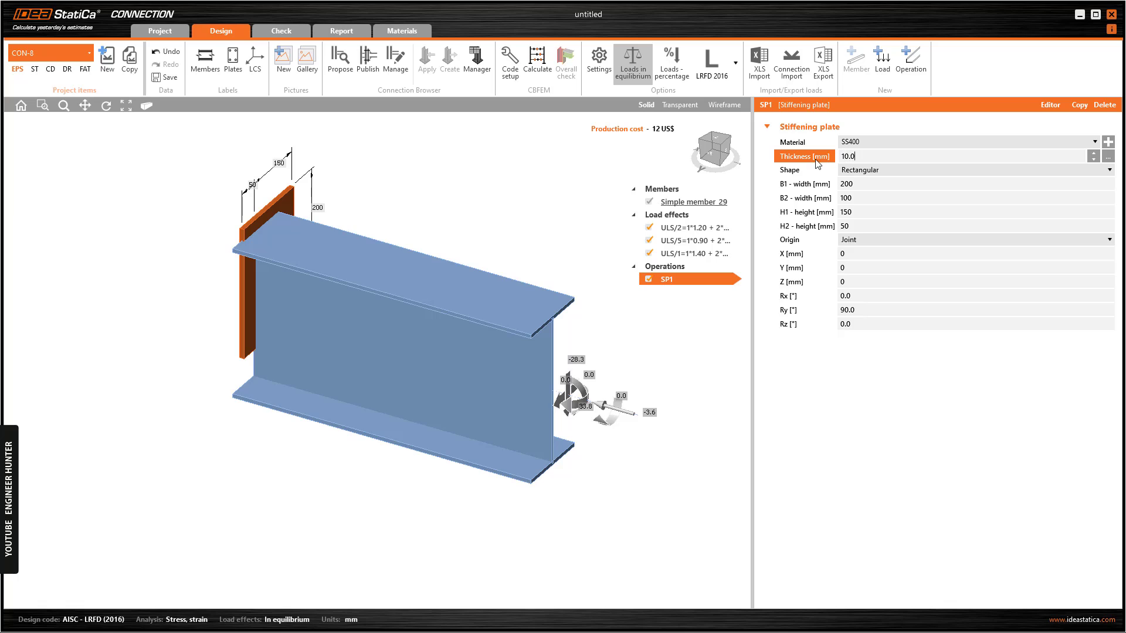
Set SP1's B1 and B2 widths to 280 mm and H1 and H2 heights to 120 mm.
click(800, 188)
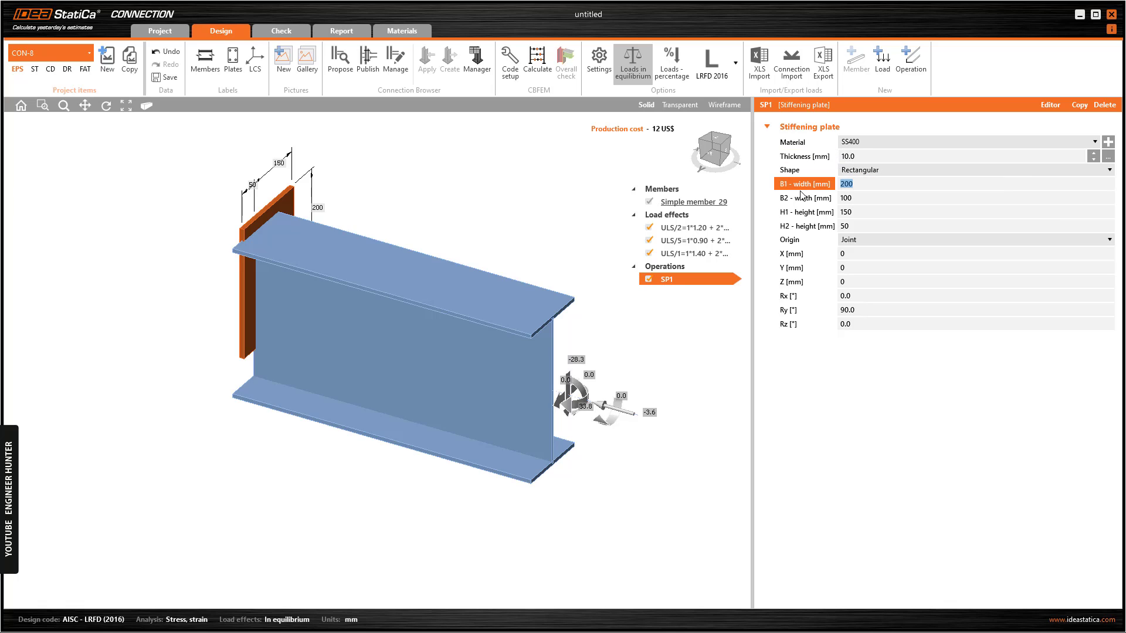
key(Tab)
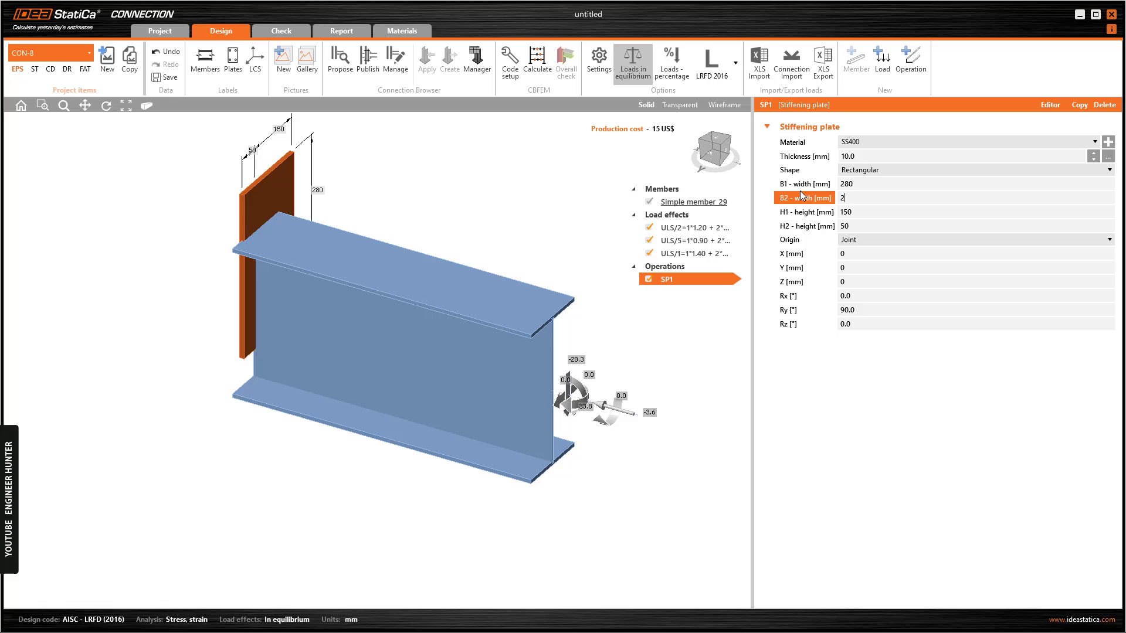
text(280)
key(Tab)
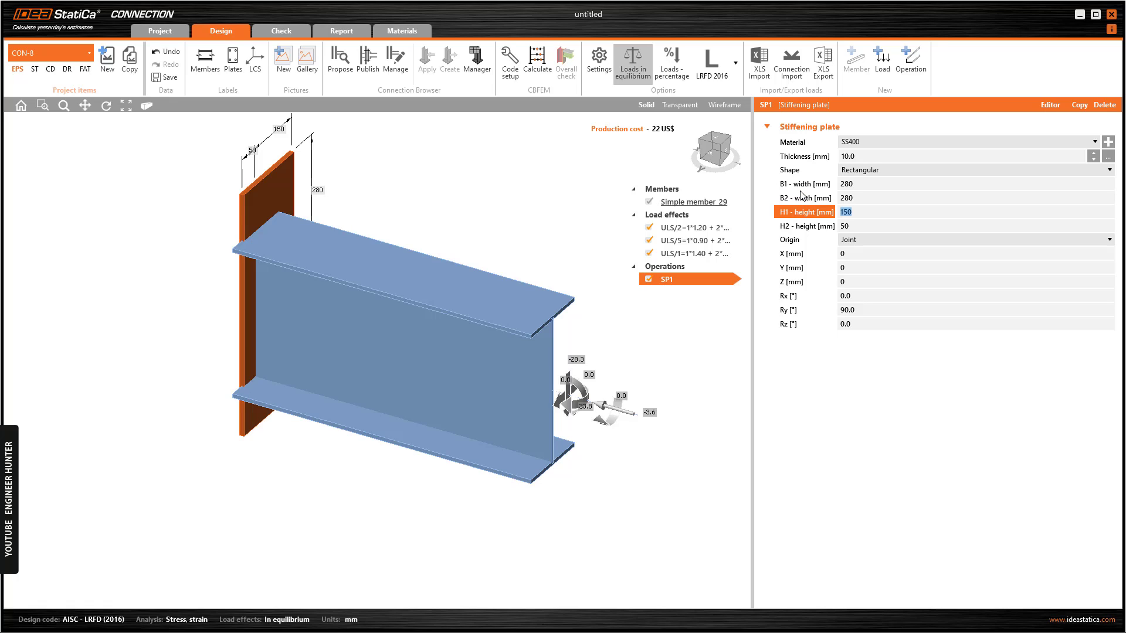
text(120)
key(Tab)
text(120)
key(Tab)
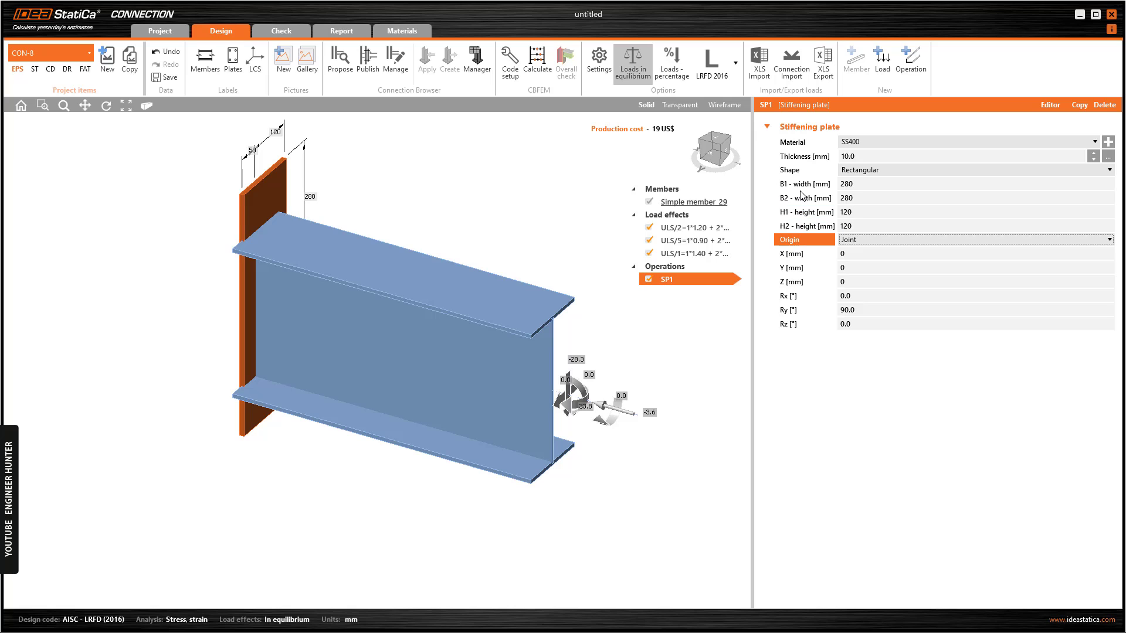
click(718, 149)
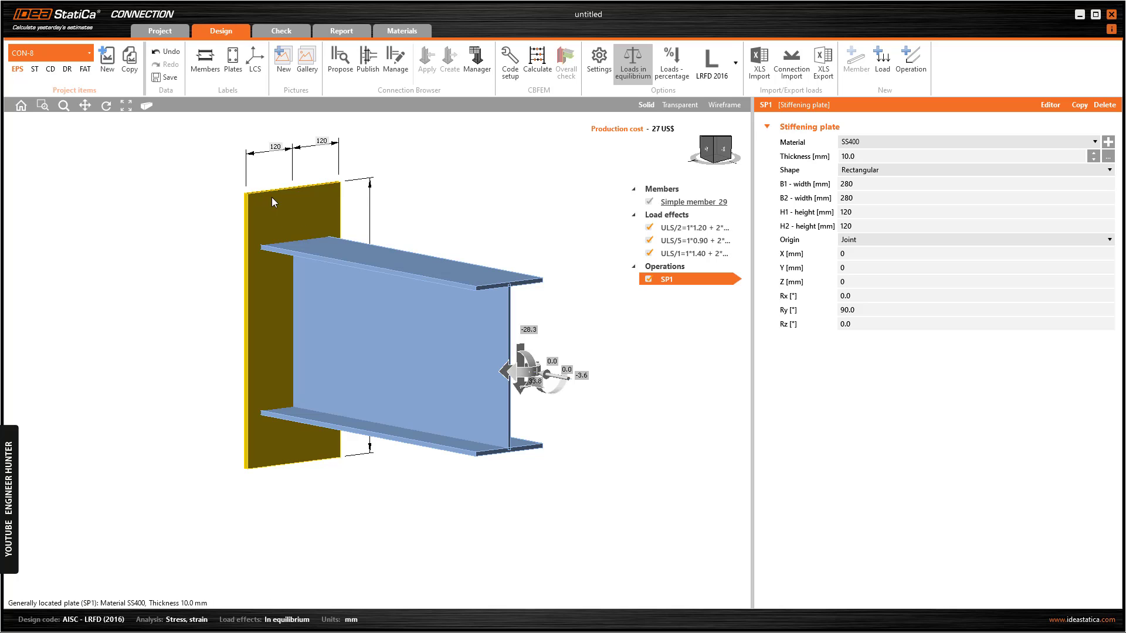
click(903, 64)
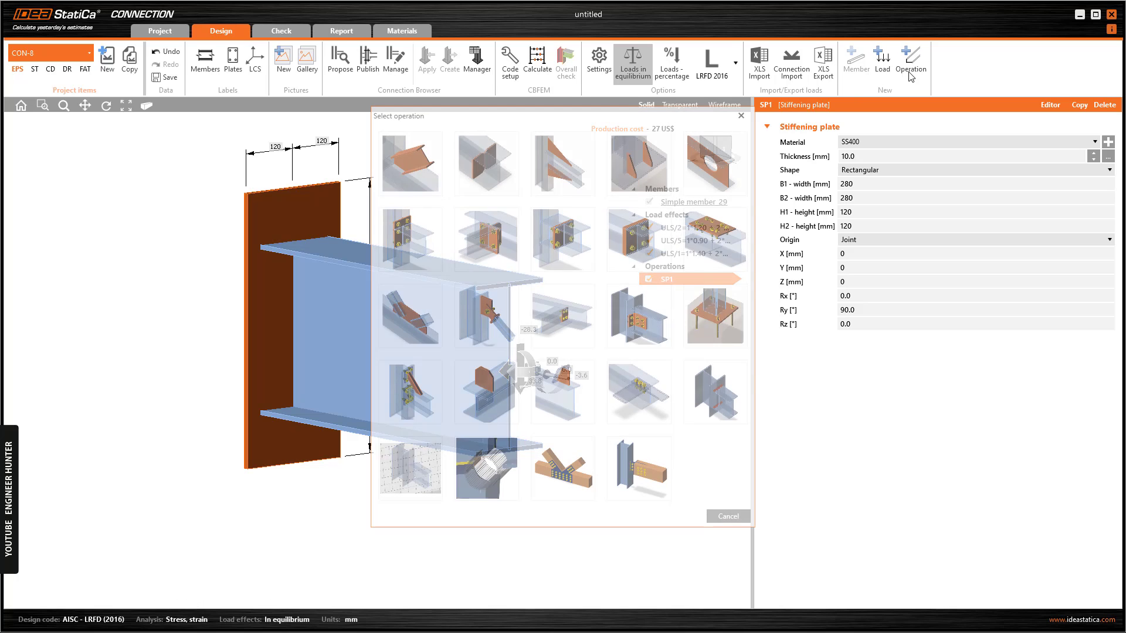
Cut member 29 against plate SP1 with 5 mm flange and web welds.
click(413, 166)
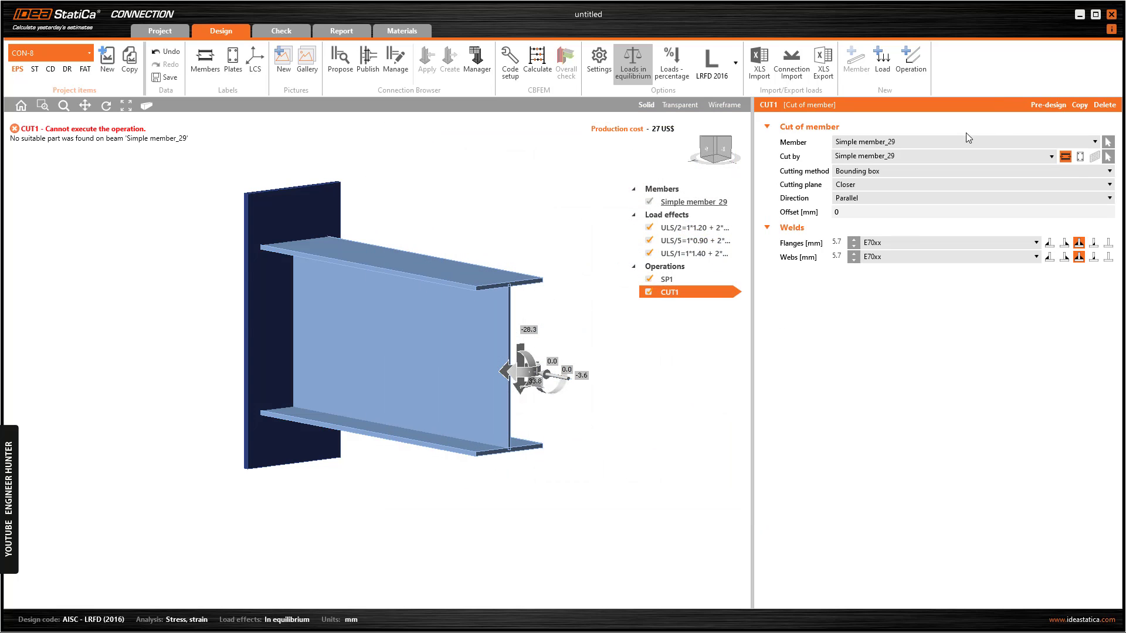
click(1080, 156)
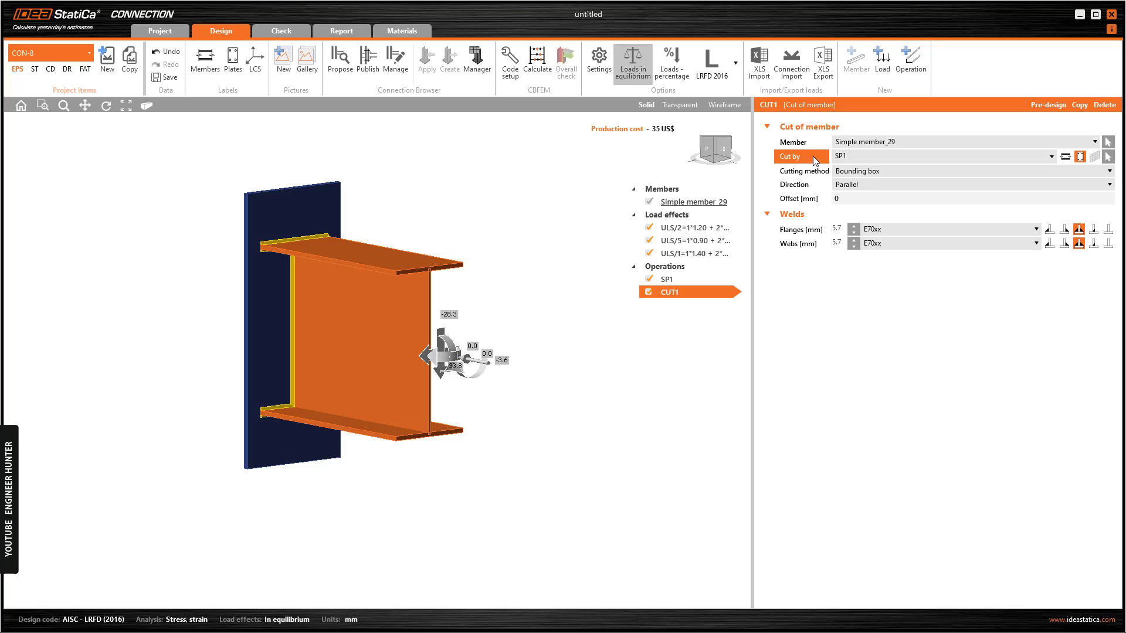
click(840, 232)
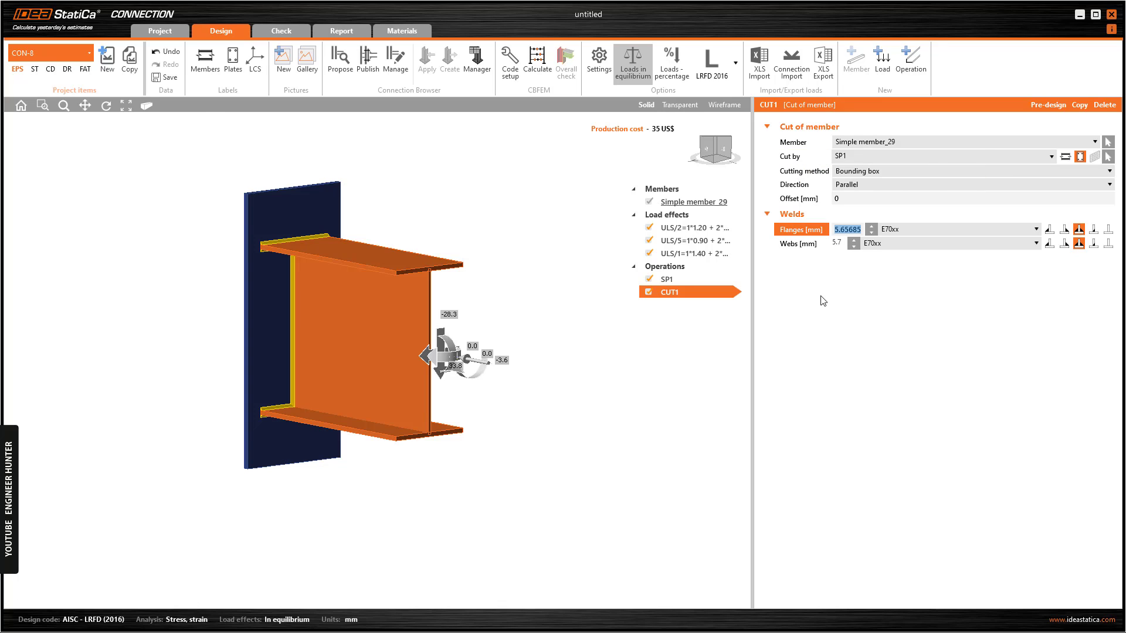
text(5)
key(Tab)
text(5)
key(Tab)
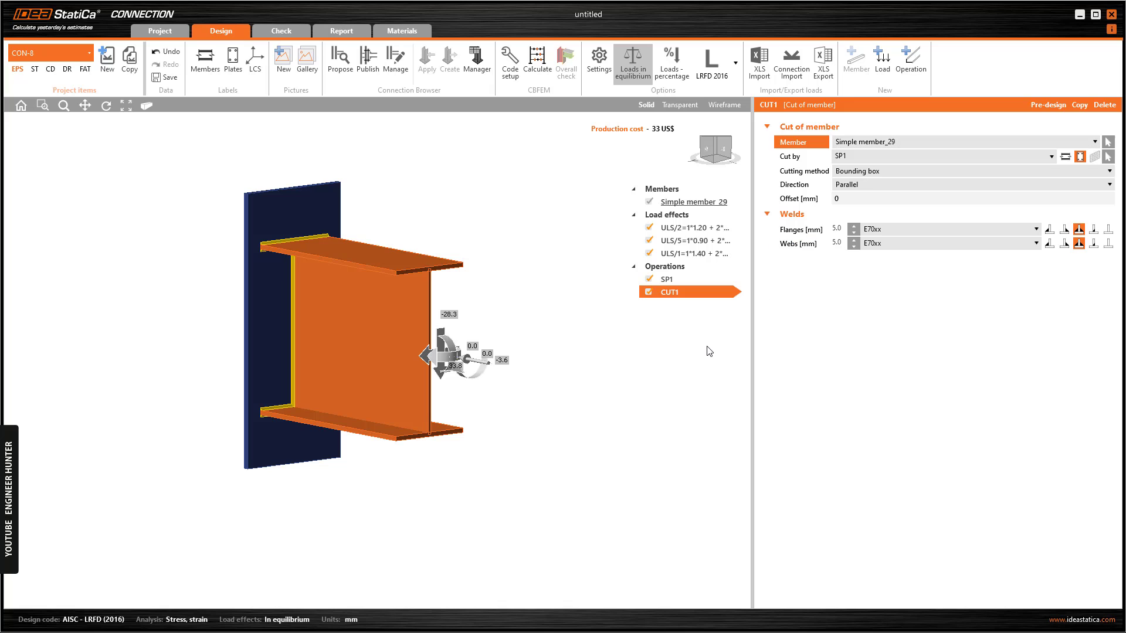
click(725, 155)
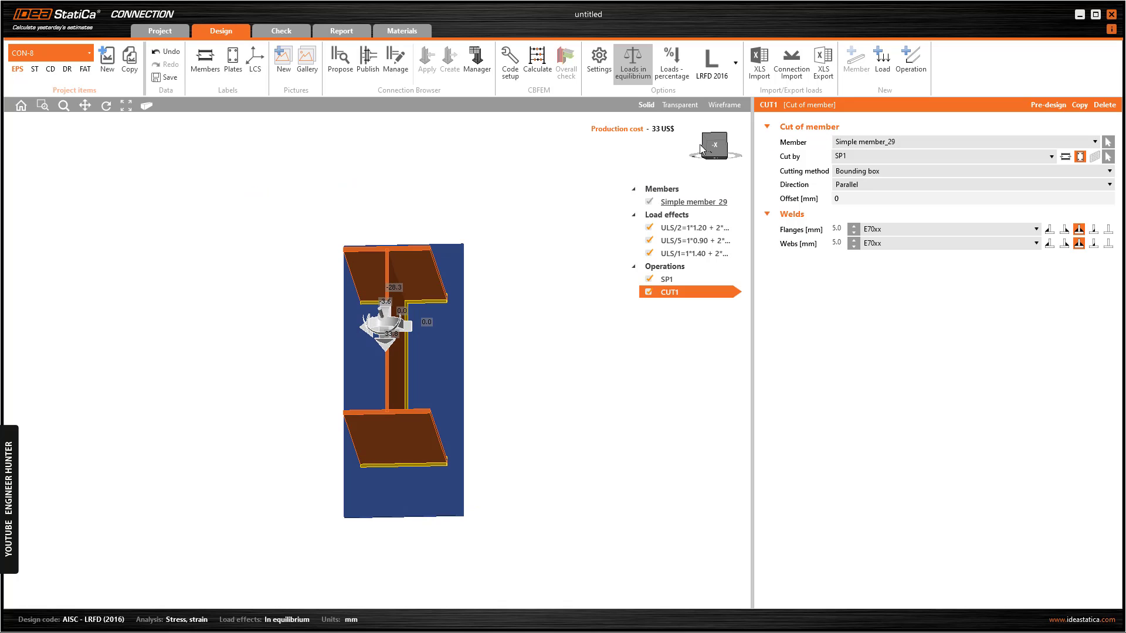
click(706, 139)
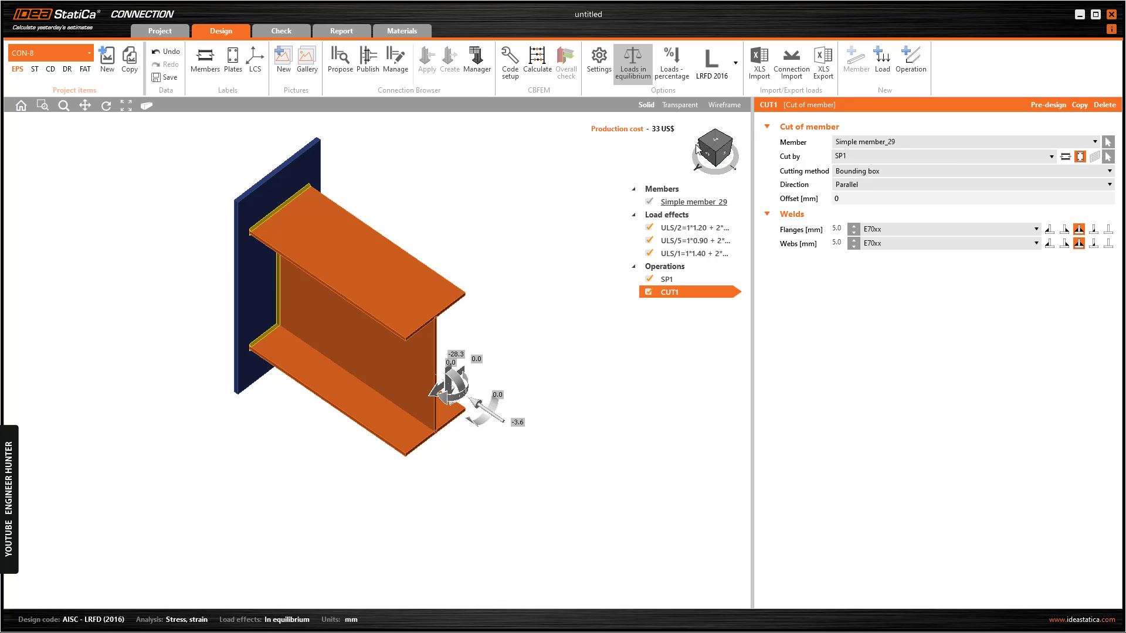
click(917, 66)
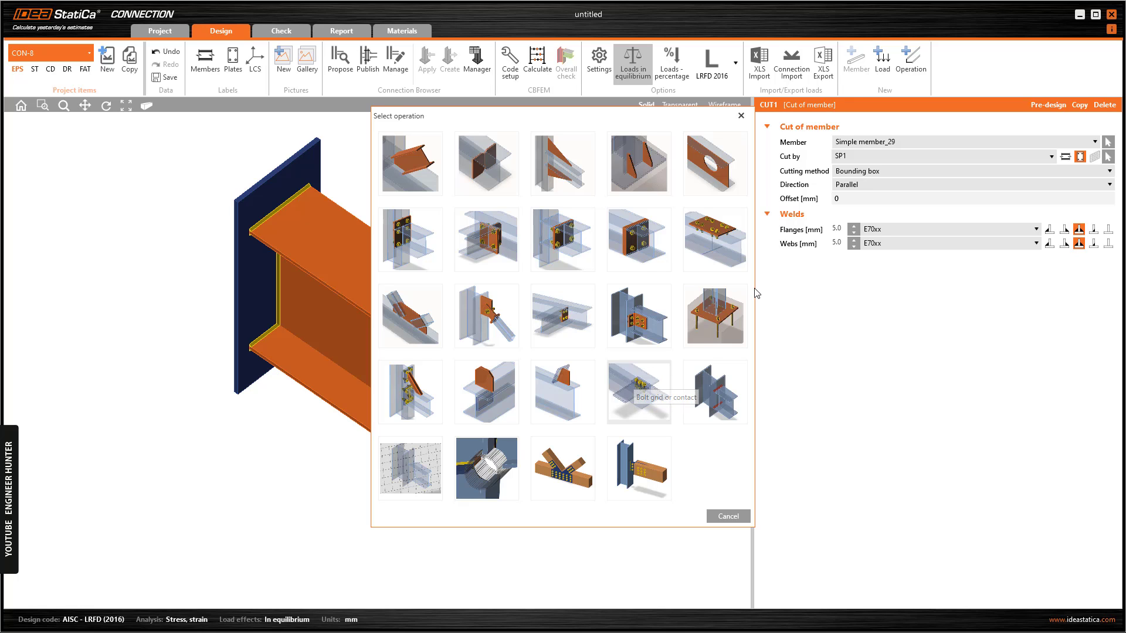
Add anchor grid GRD1 using anchors as fasteners with a single connected item, SP1.
click(640, 392)
click(878, 141)
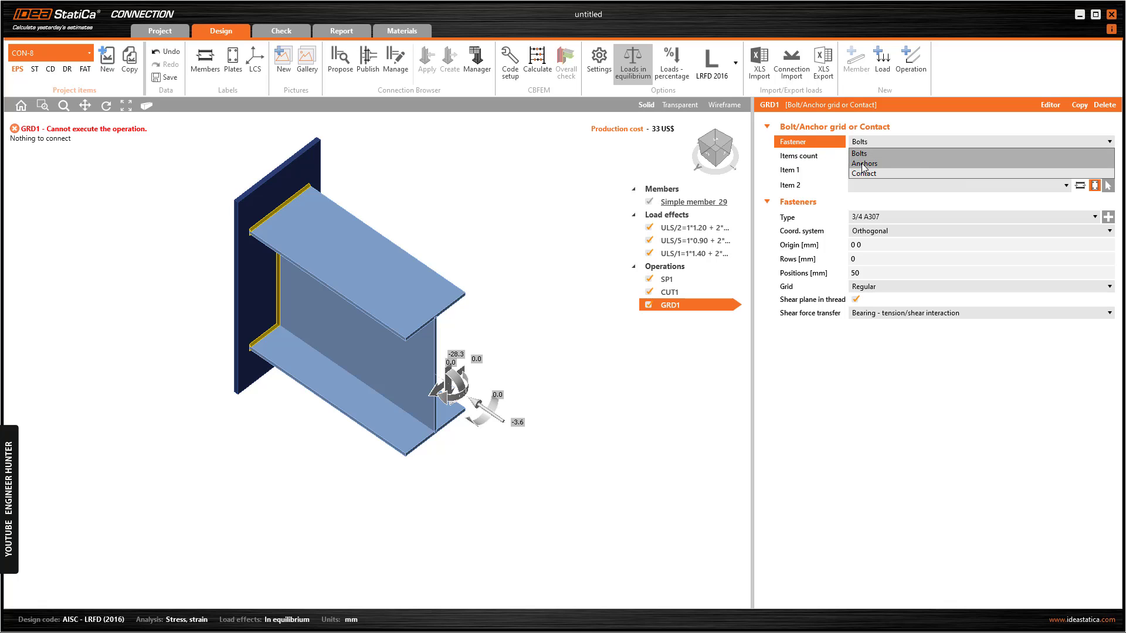
click(867, 163)
click(871, 156)
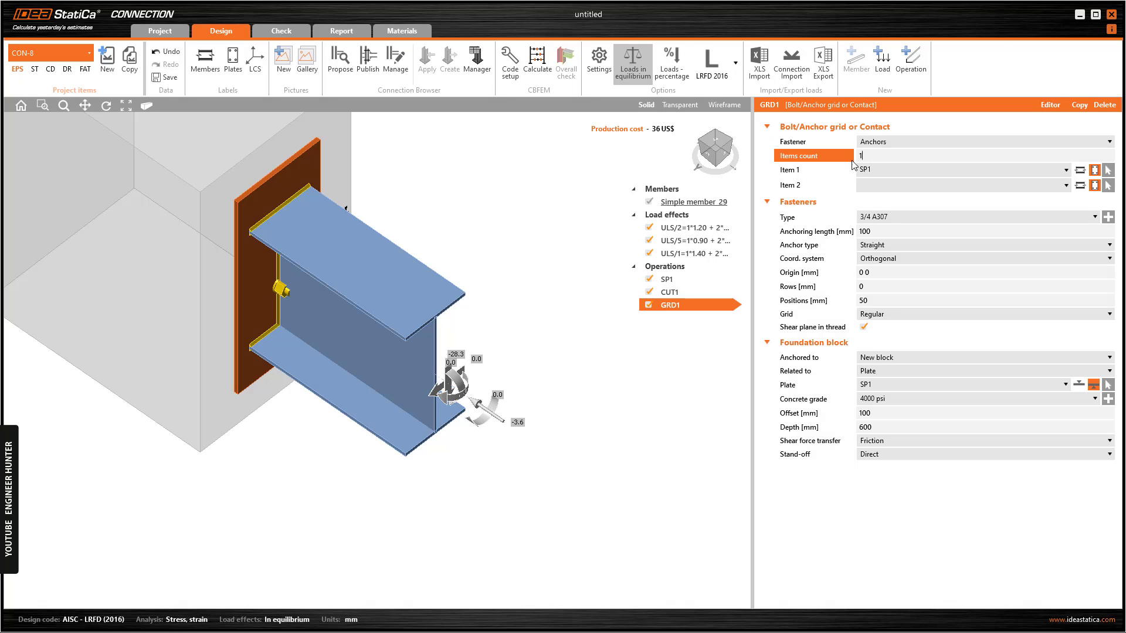
key(Return)
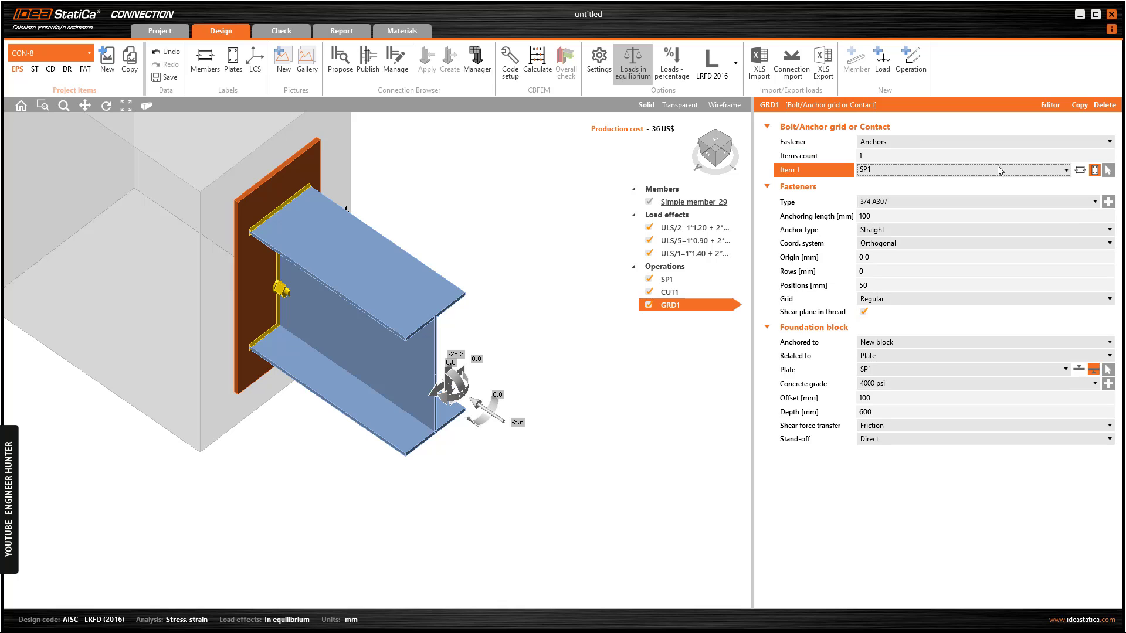
click(720, 155)
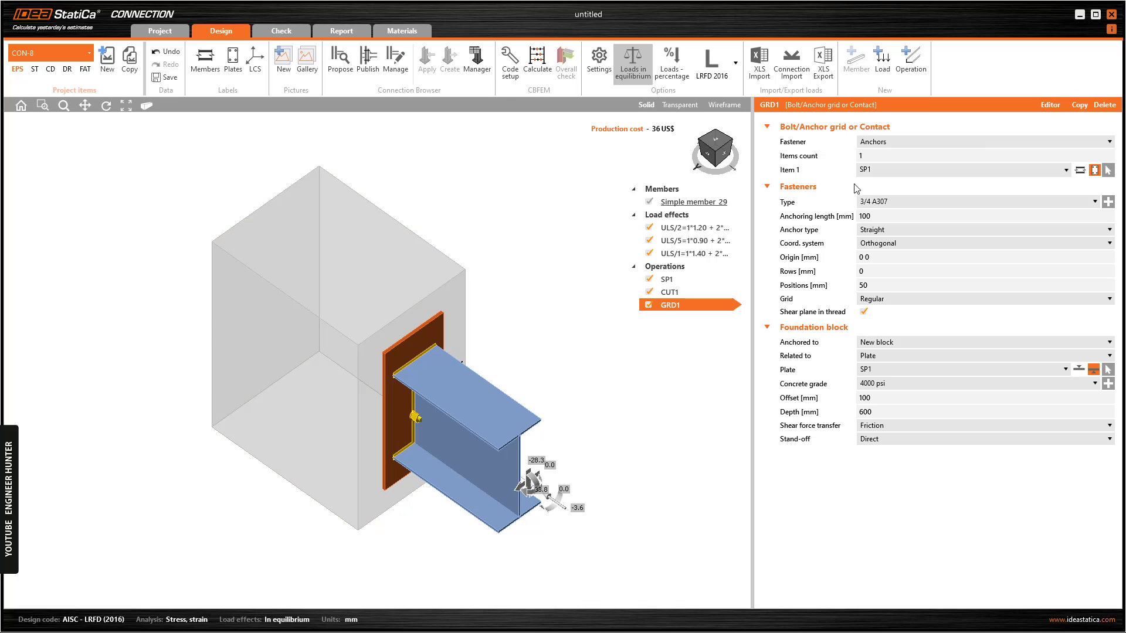
drag(720, 156, 713, 153)
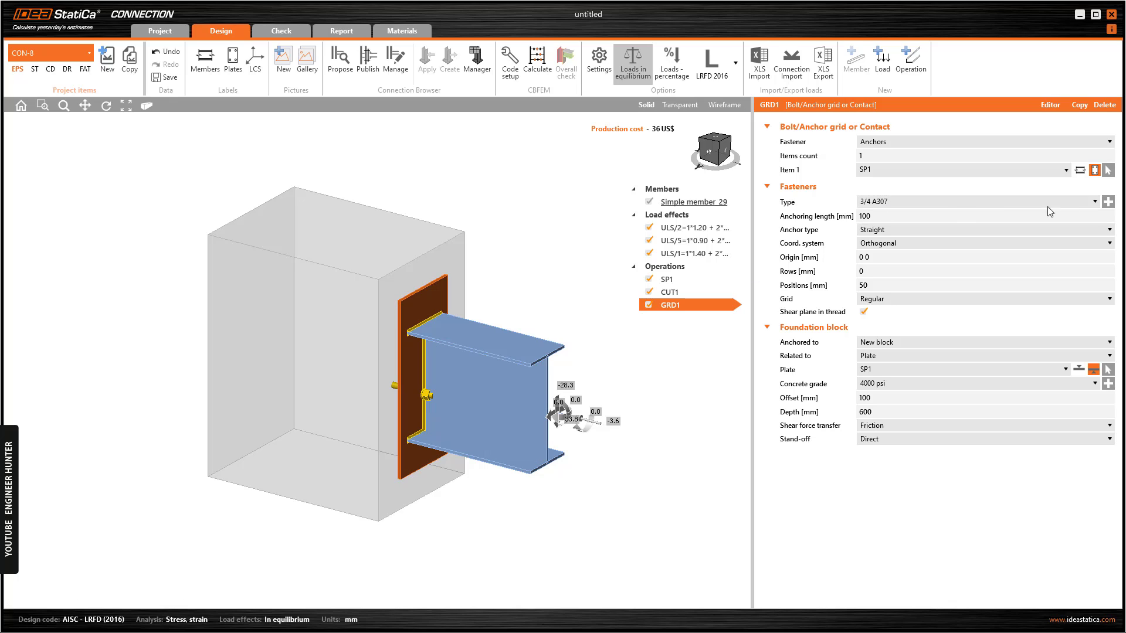
Keep 3/4 A307 anchors, with a 200 mm anchoring length and positions 0.
click(1108, 202)
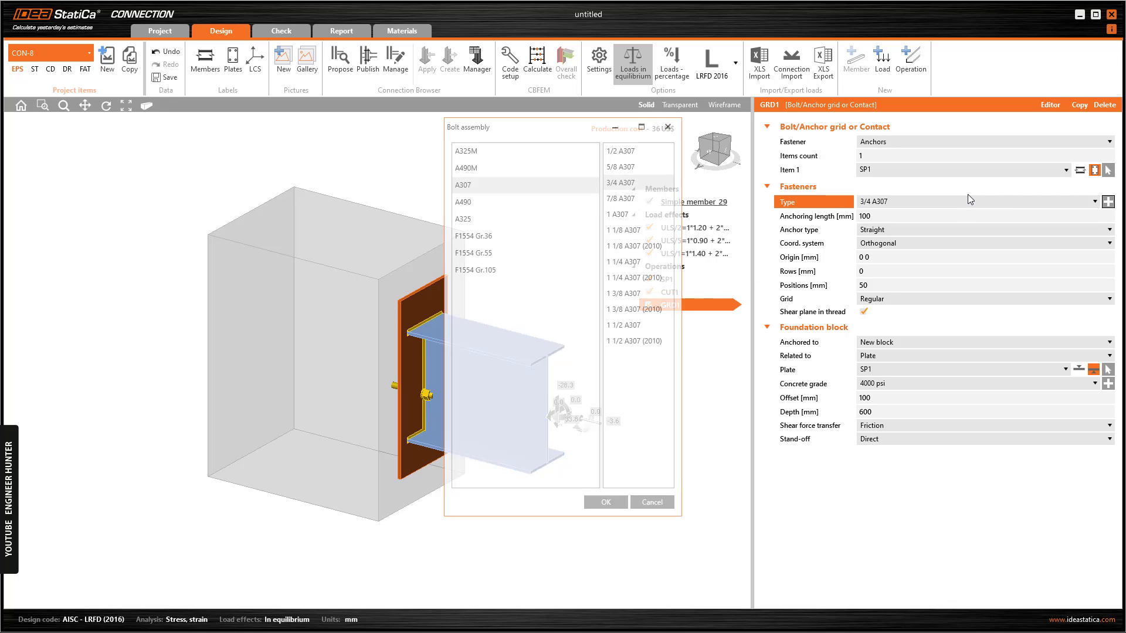
click(624, 170)
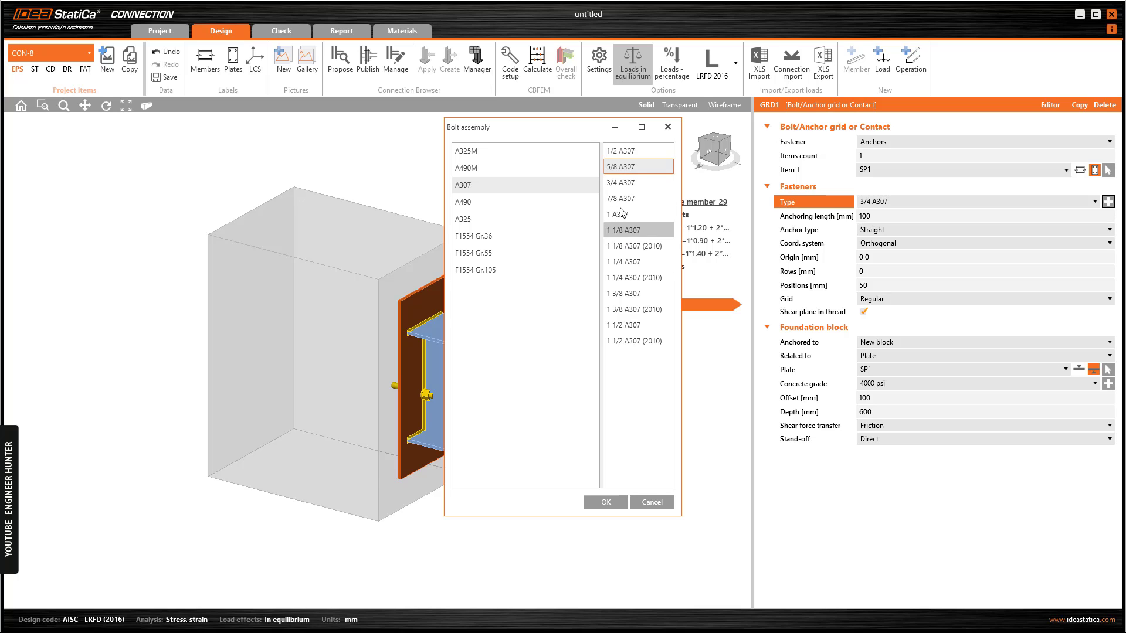
click(651, 503)
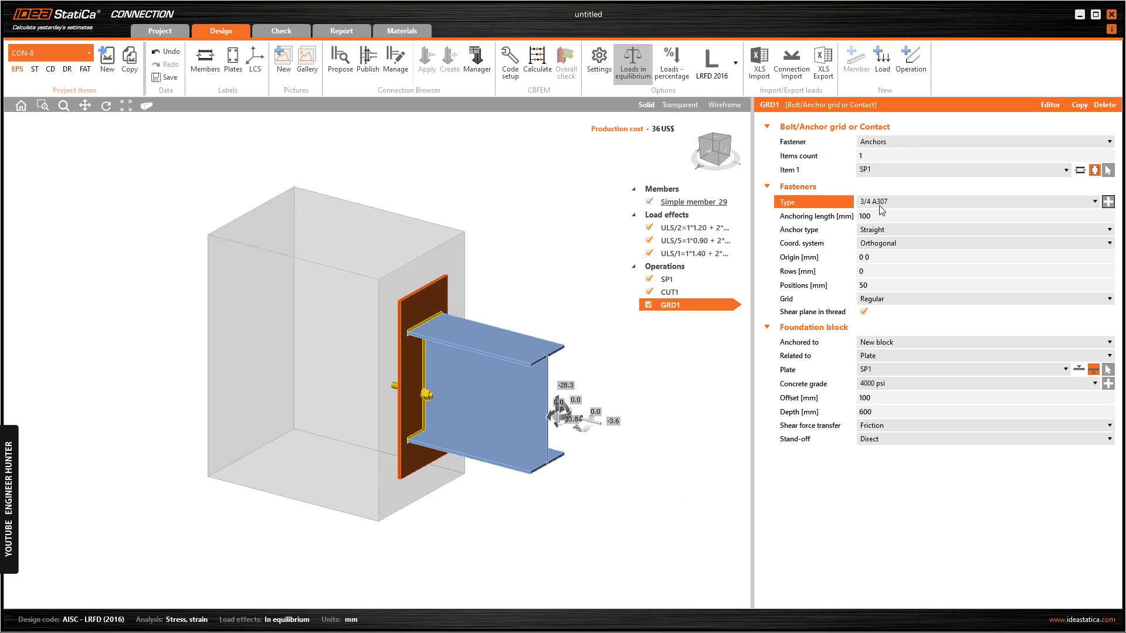
click(874, 215)
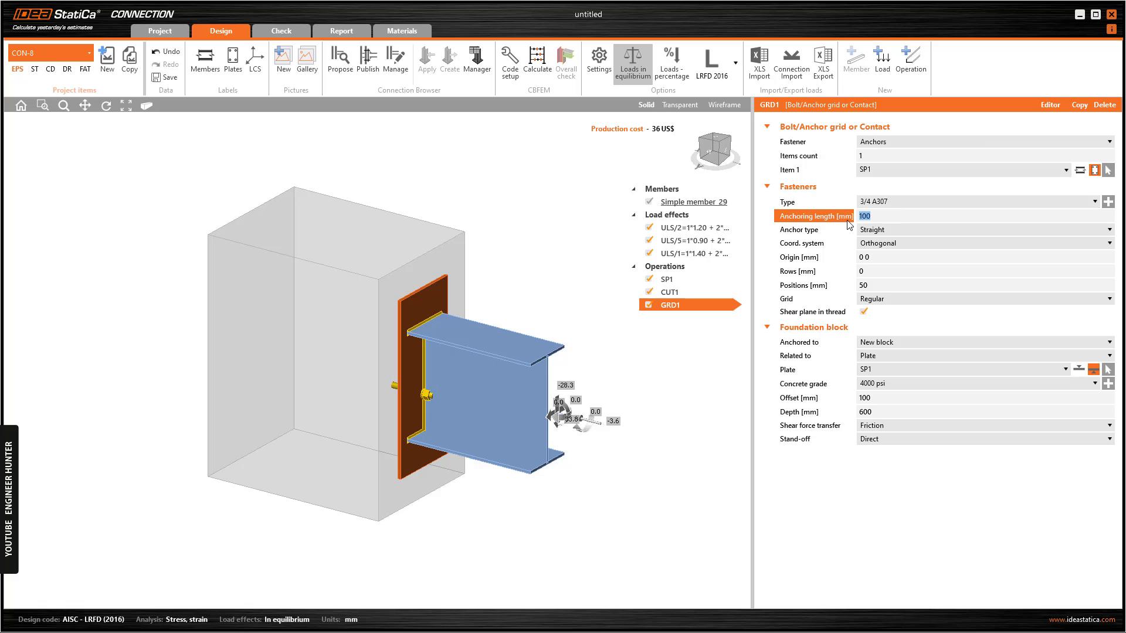
text(200)
key(Tab)
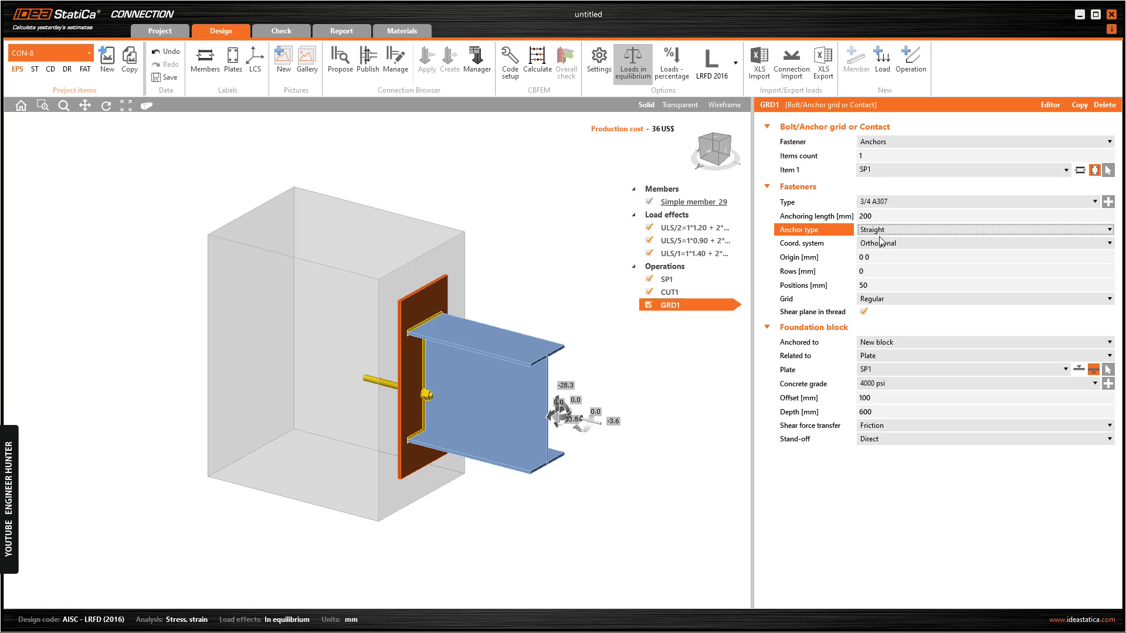
click(876, 286)
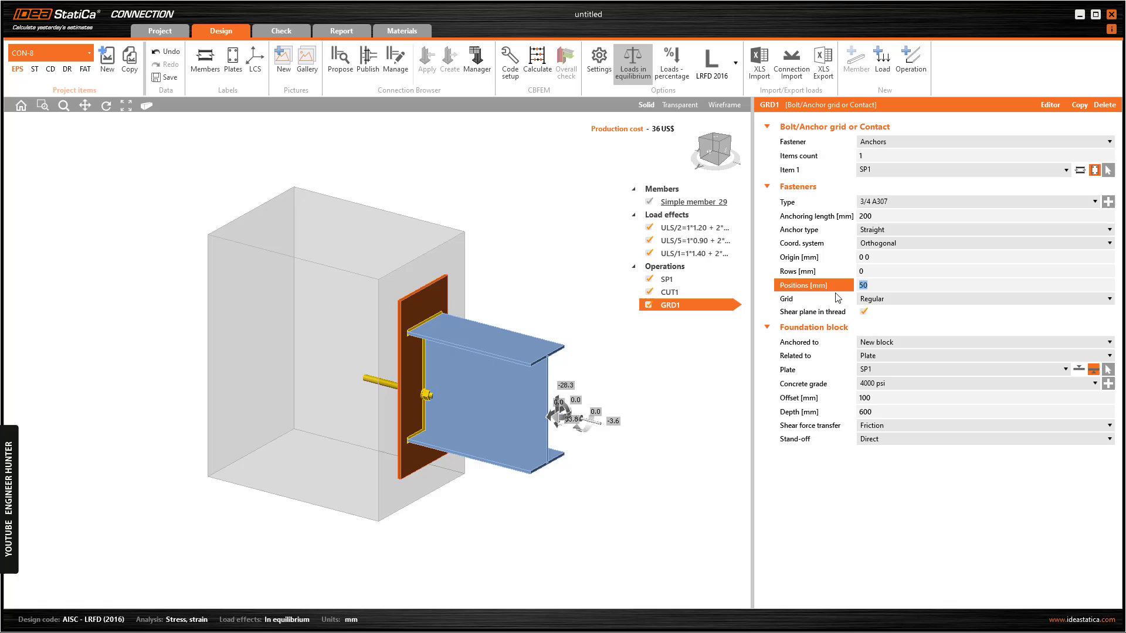
text(0)
key(Tab)
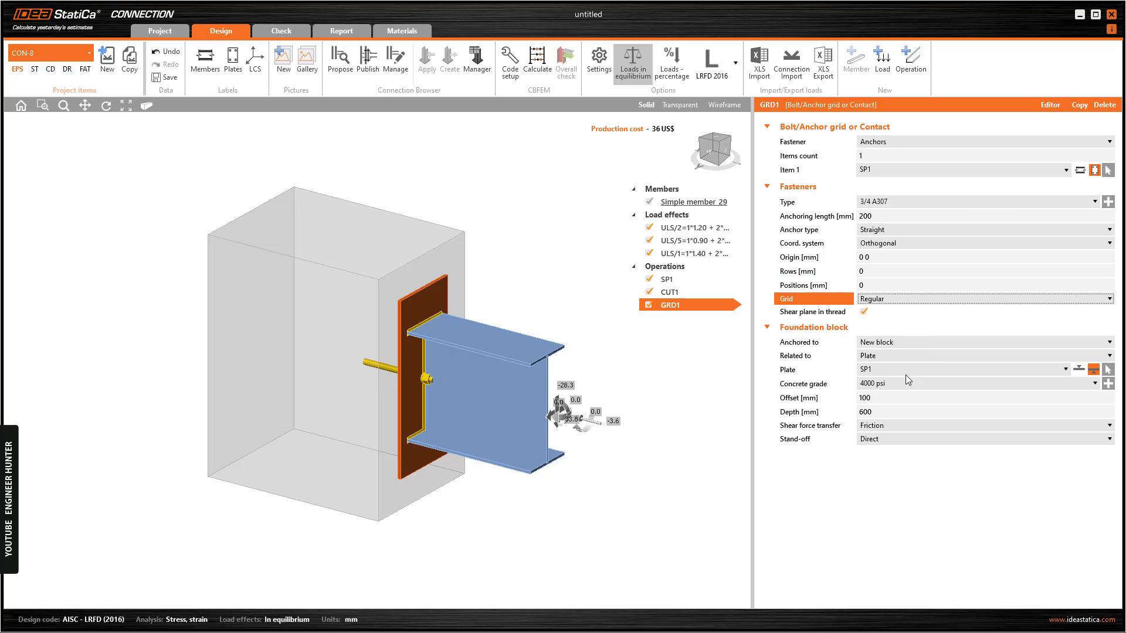
Set the foundation block offset to 200 mm and its depth to 400 mm.
click(877, 401)
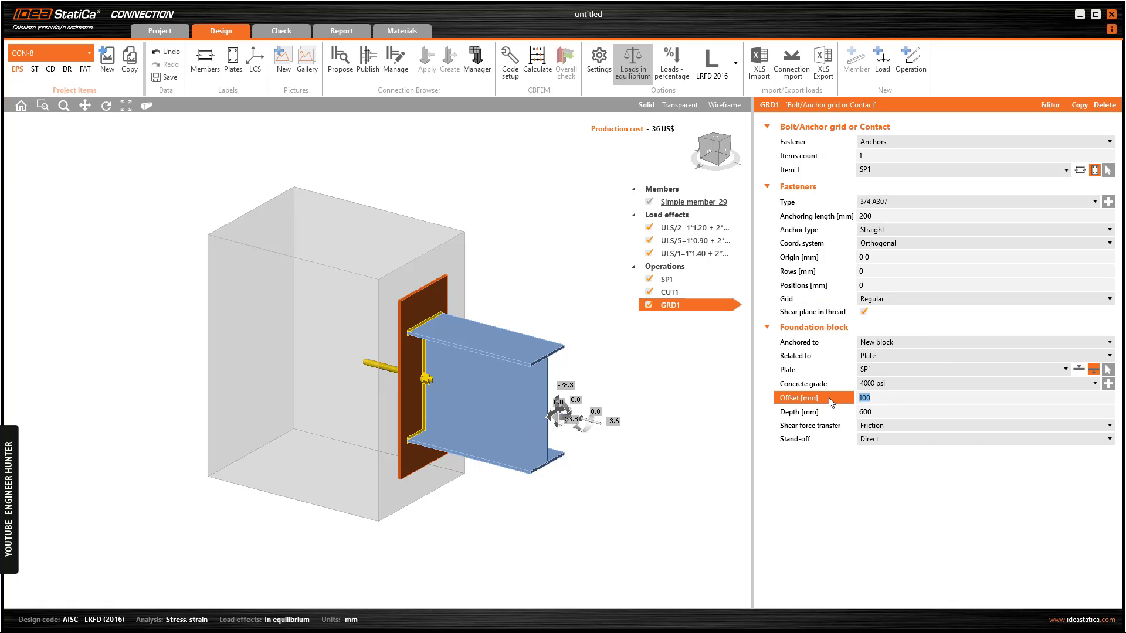
click(721, 150)
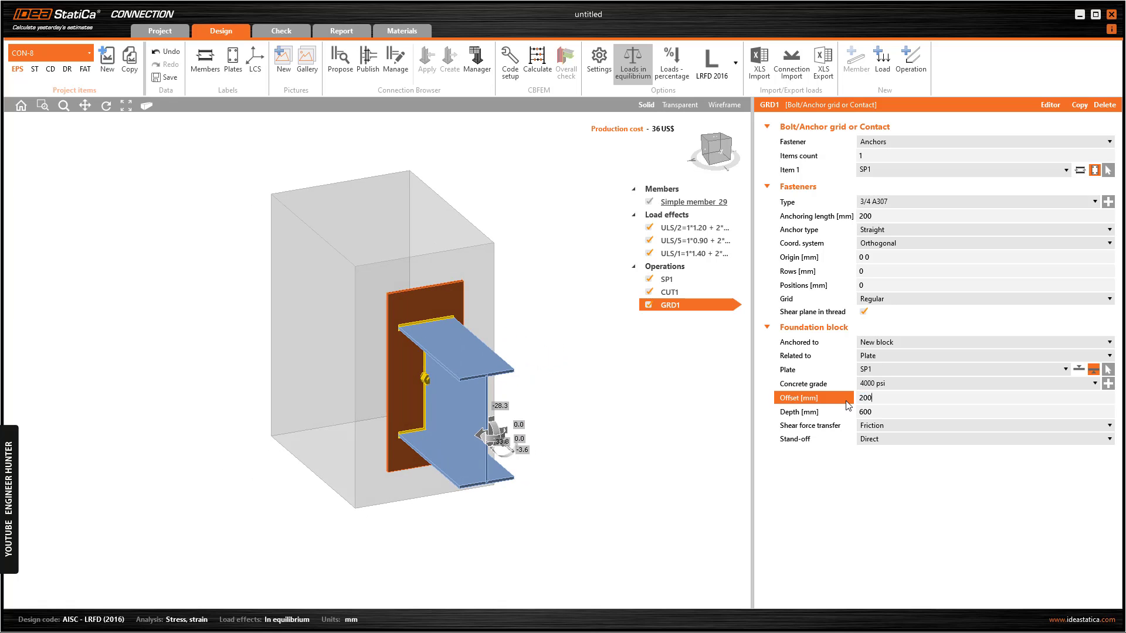
key(Return)
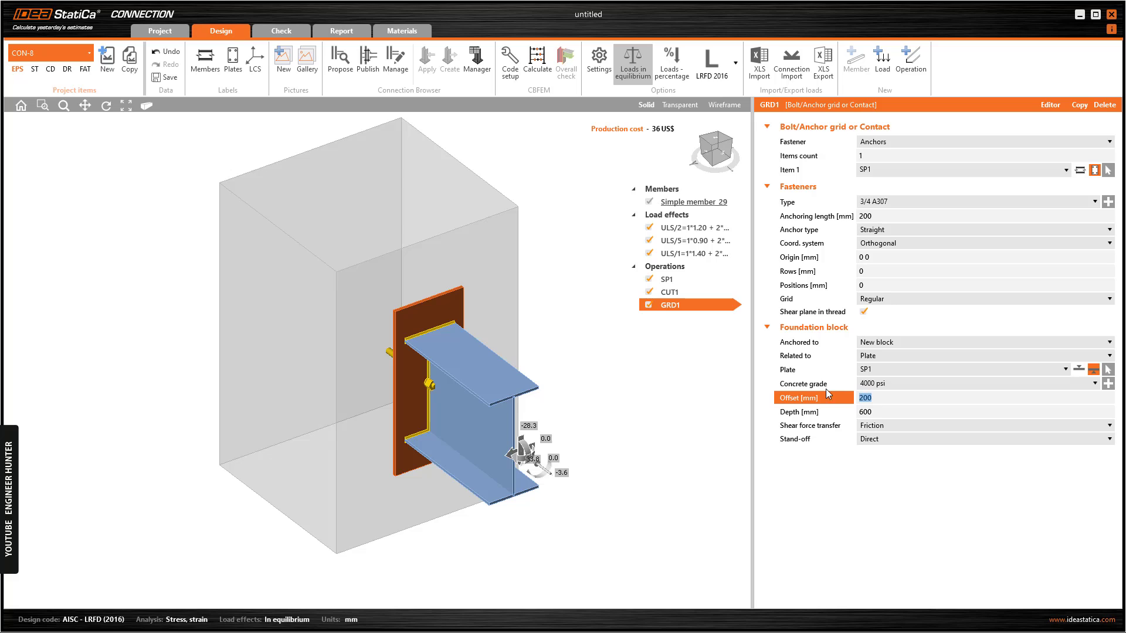
click(866, 399)
click(832, 413)
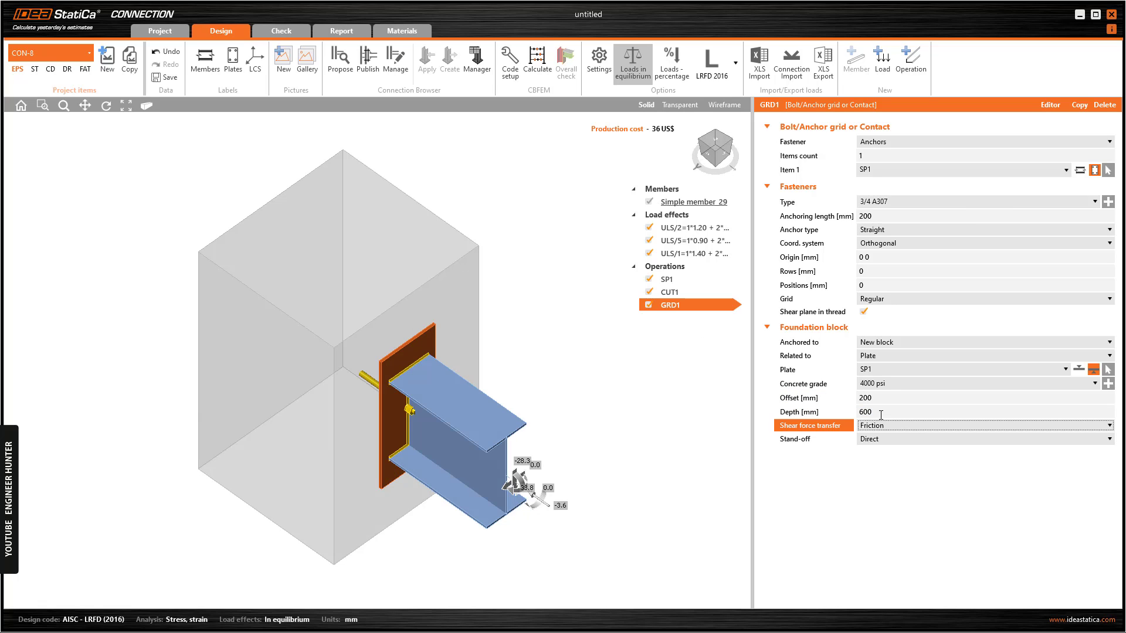
click(832, 413)
text(400)
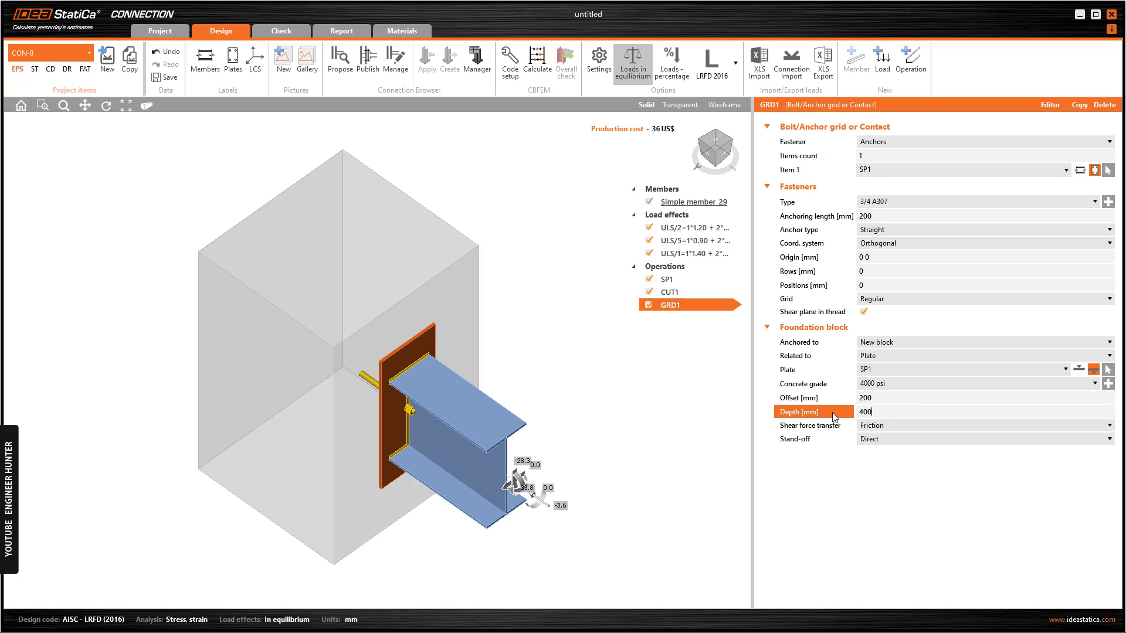
key(Tab)
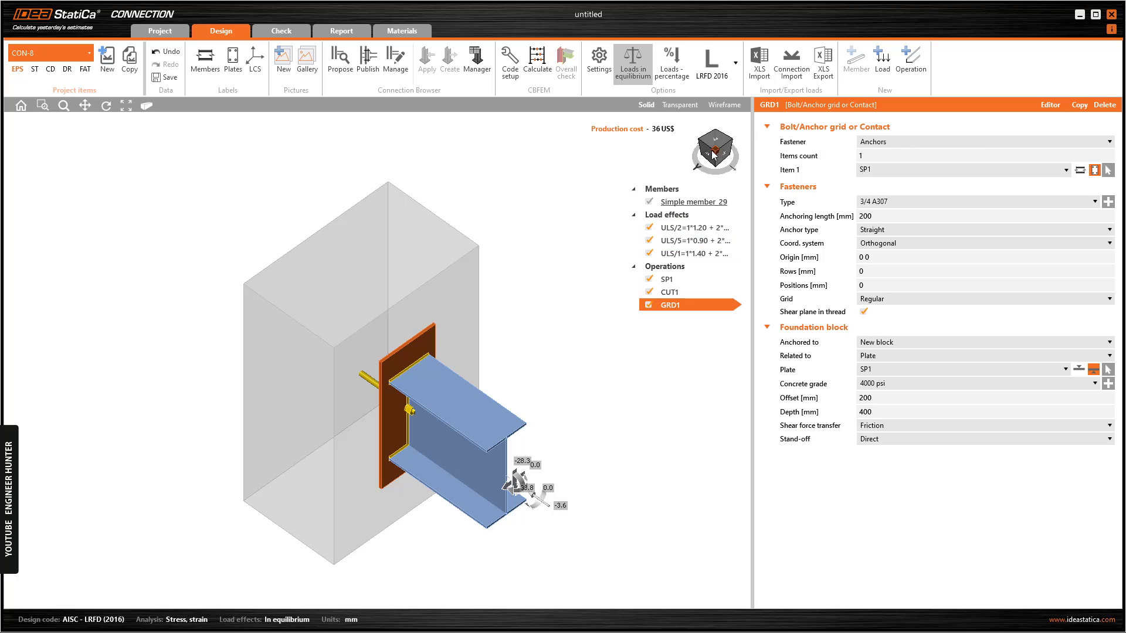
drag(721, 154, 713, 149)
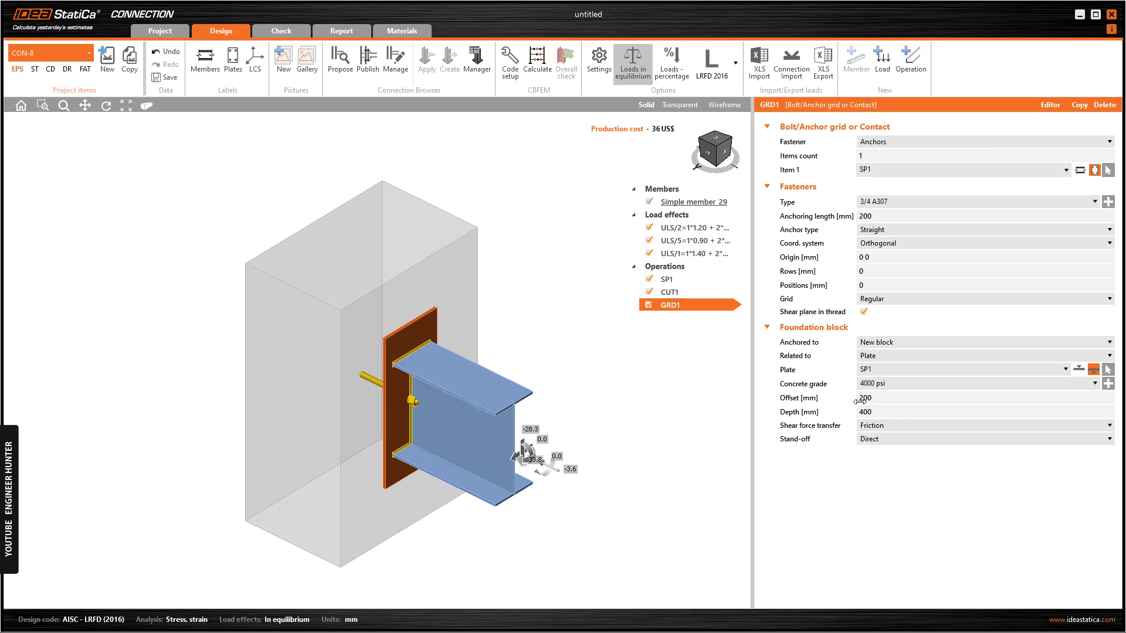
Make the block stand-off a 50 mm thick mortar joint.
click(878, 439)
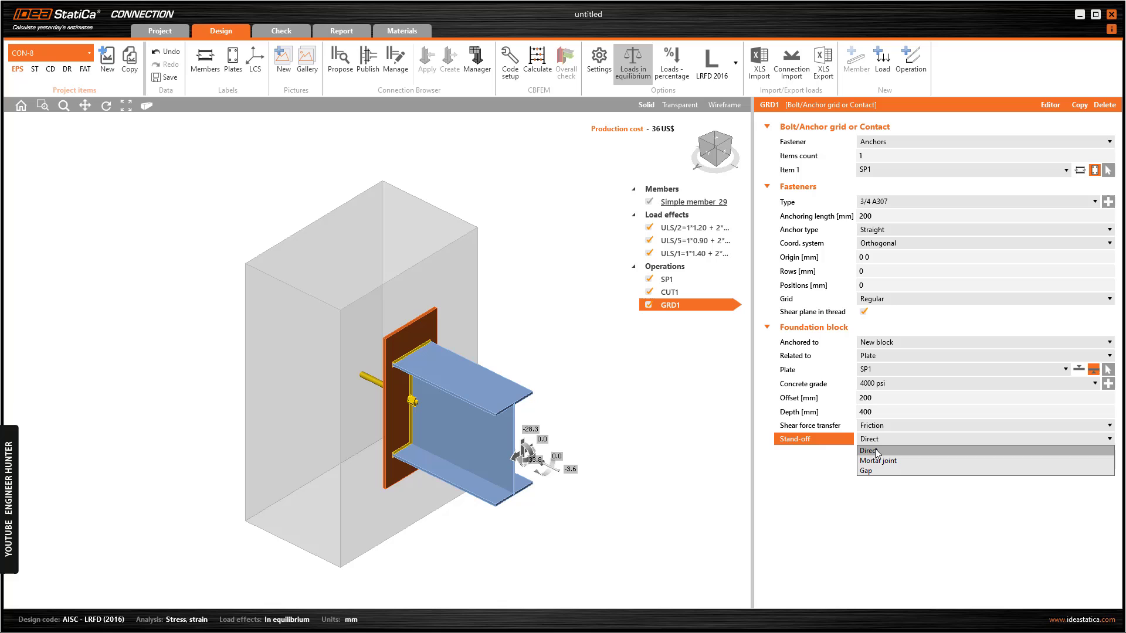
click(877, 460)
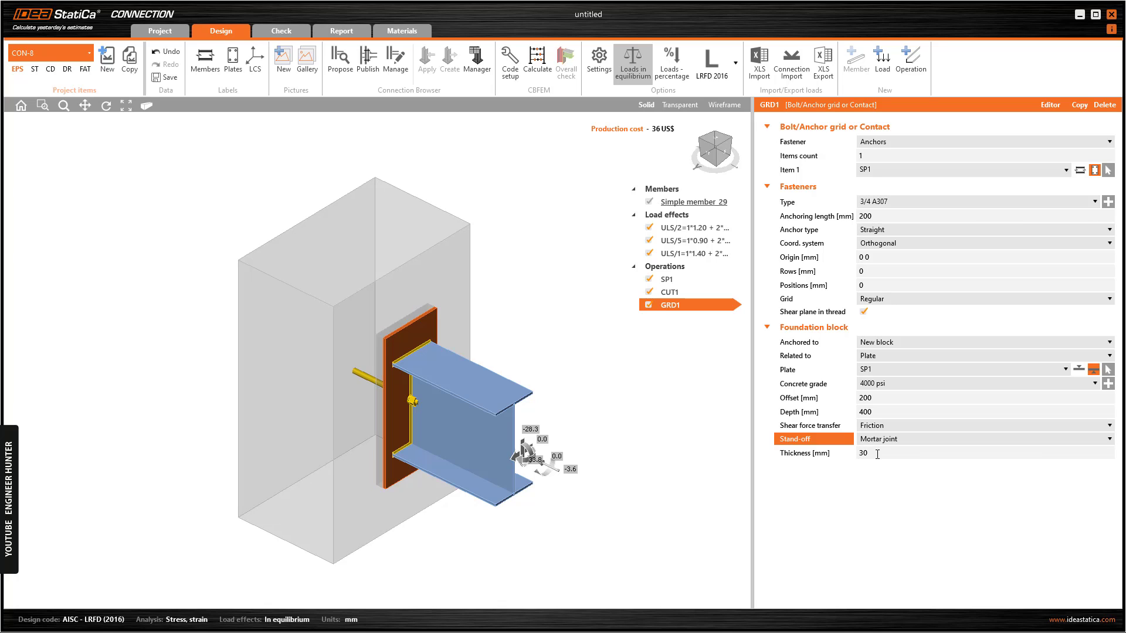
click(833, 458)
text(50)
key(Tab)
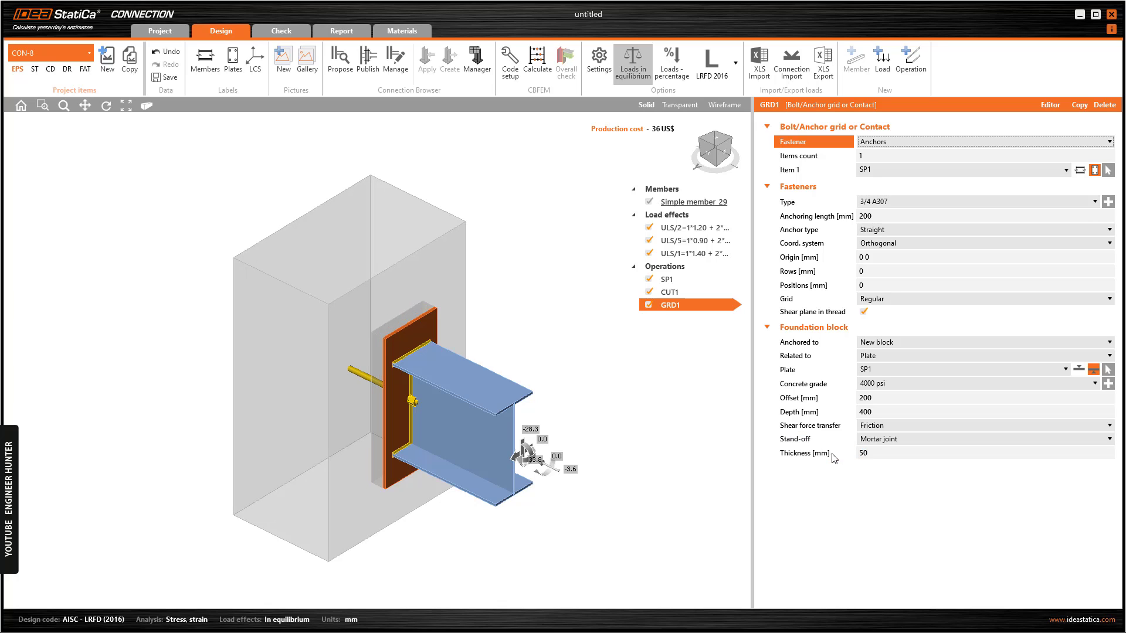
click(867, 258)
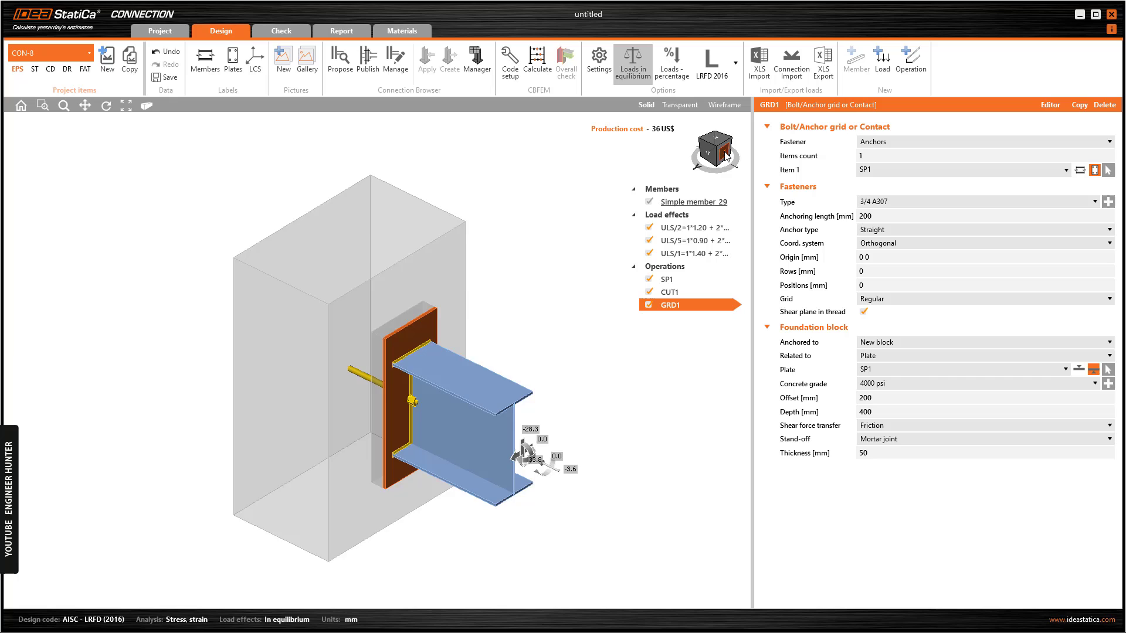
click(726, 156)
Enter GRD1 rows 60; -60 mm and positions -100 -130; 100 130 mm.
click(881, 275)
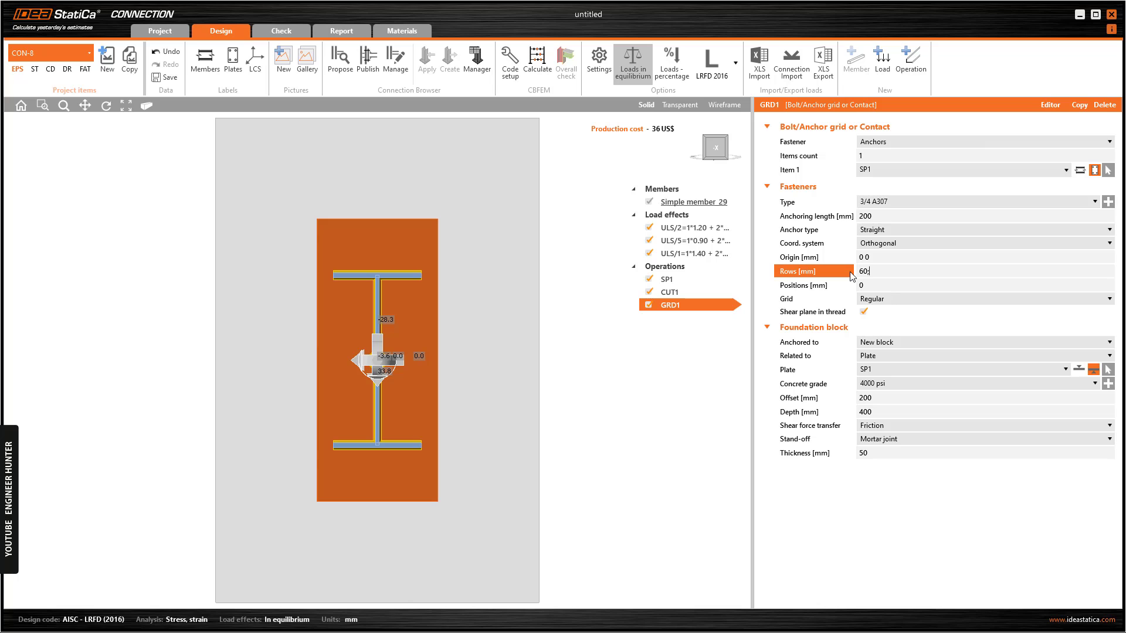
text(60)
key(Tab)
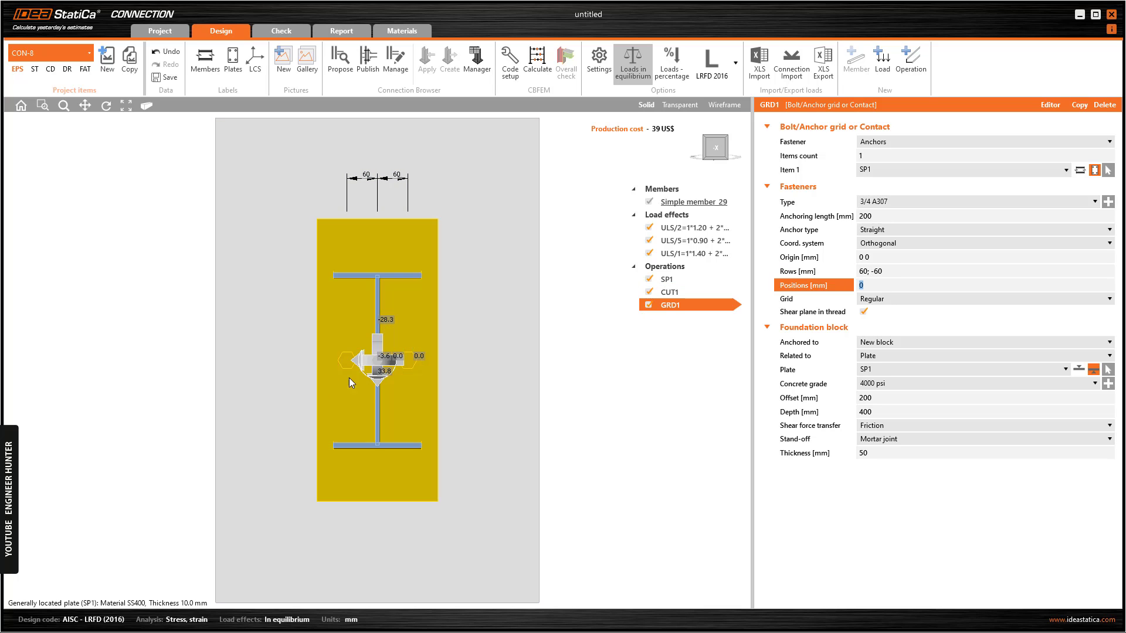
scroll(349, 377, up, 3)
scroll(477, 381, down, 3)
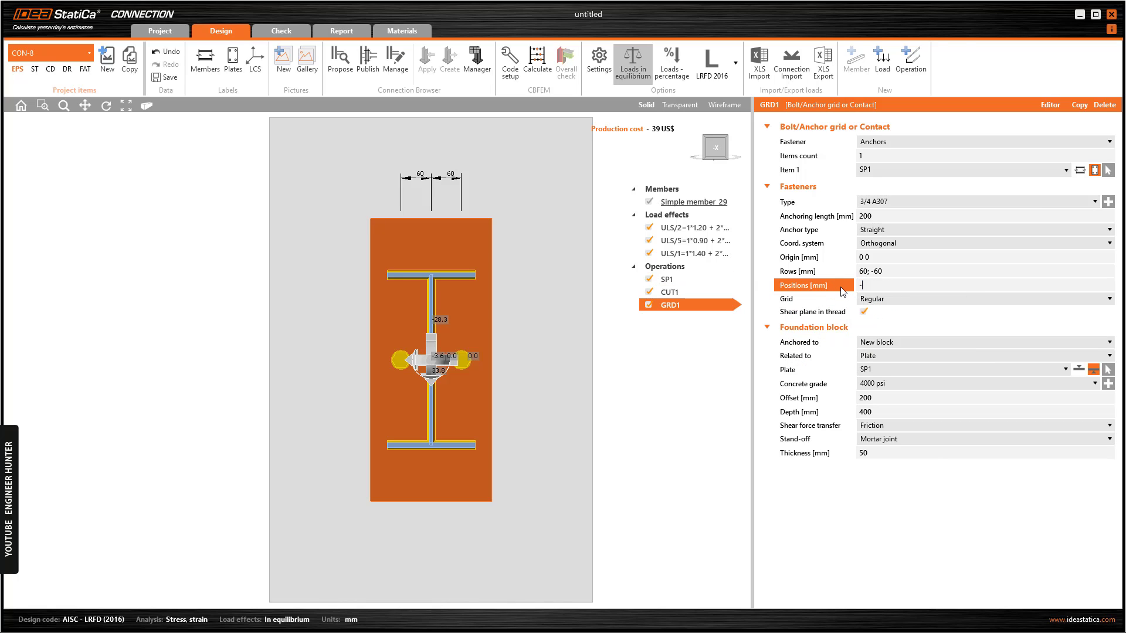
text(-100)
text(-130; 100 130)
key(Tab)
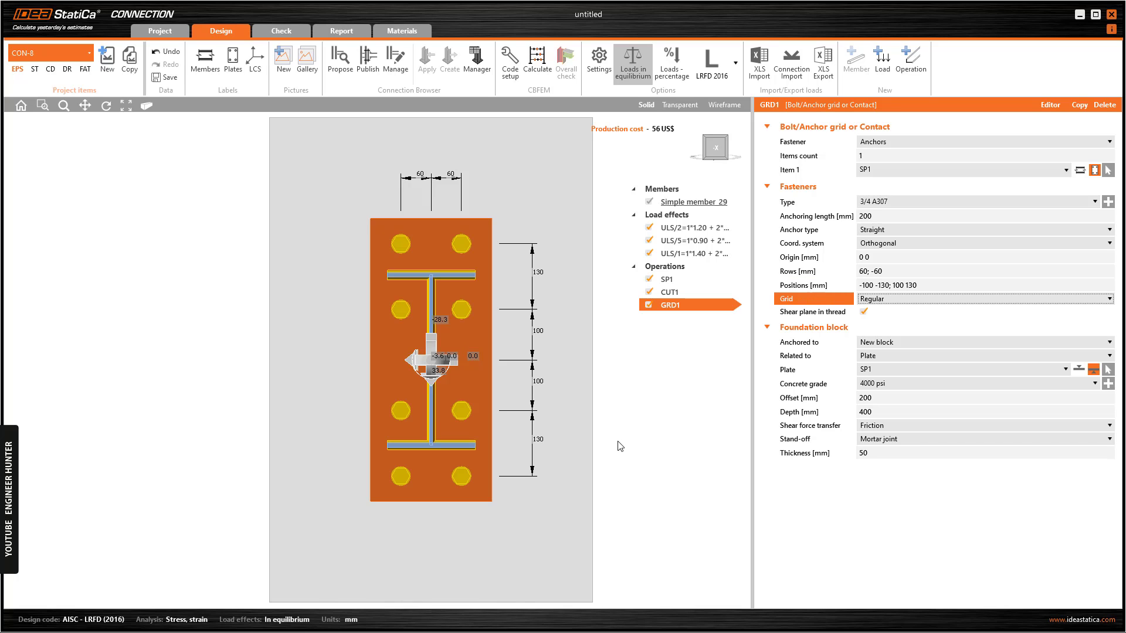
Run the CBFEM calculation; all checks pass, with anchors at 68.9%, welds 75.4% and shear 75.7%.
click(711, 144)
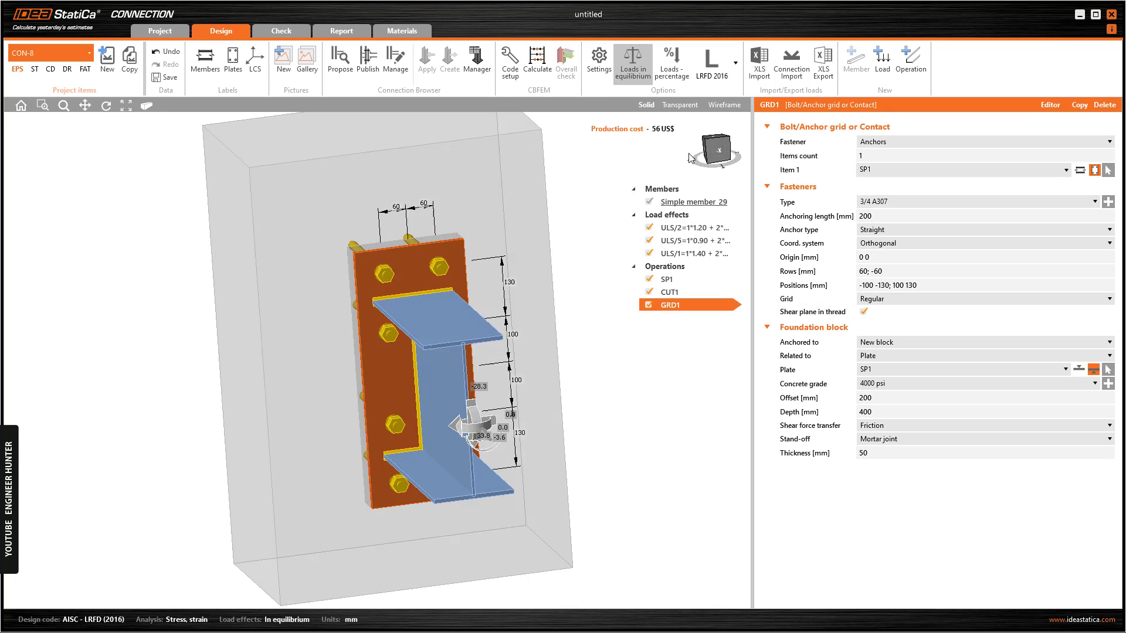
click(730, 143)
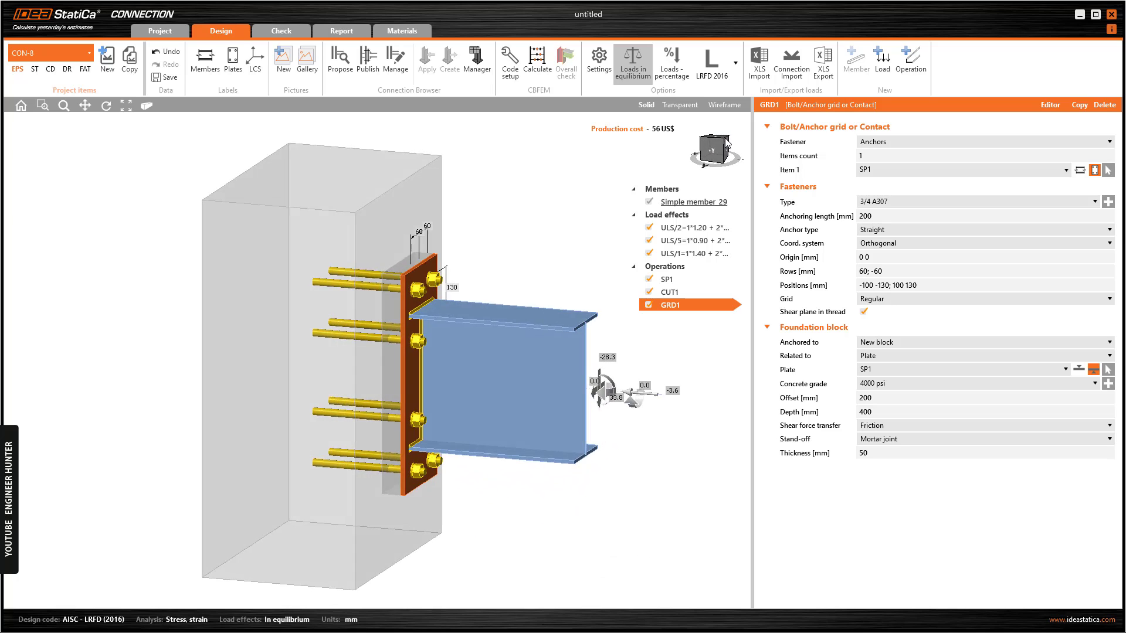
click(723, 144)
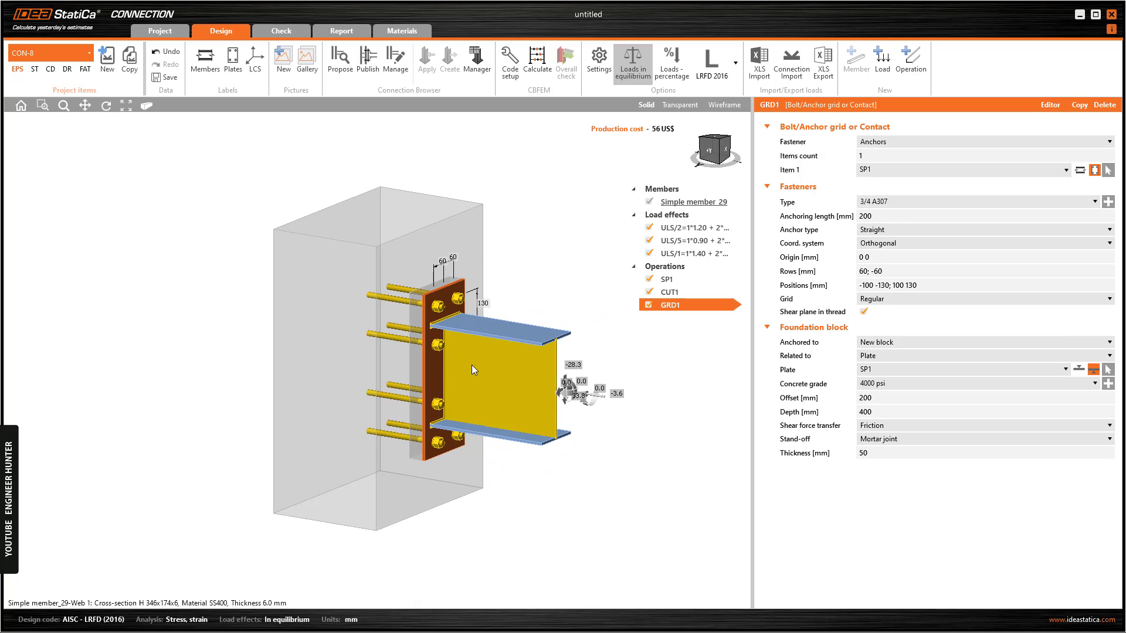
right_drag(504, 376, 543, 359)
scroll(497, 359, down, 2)
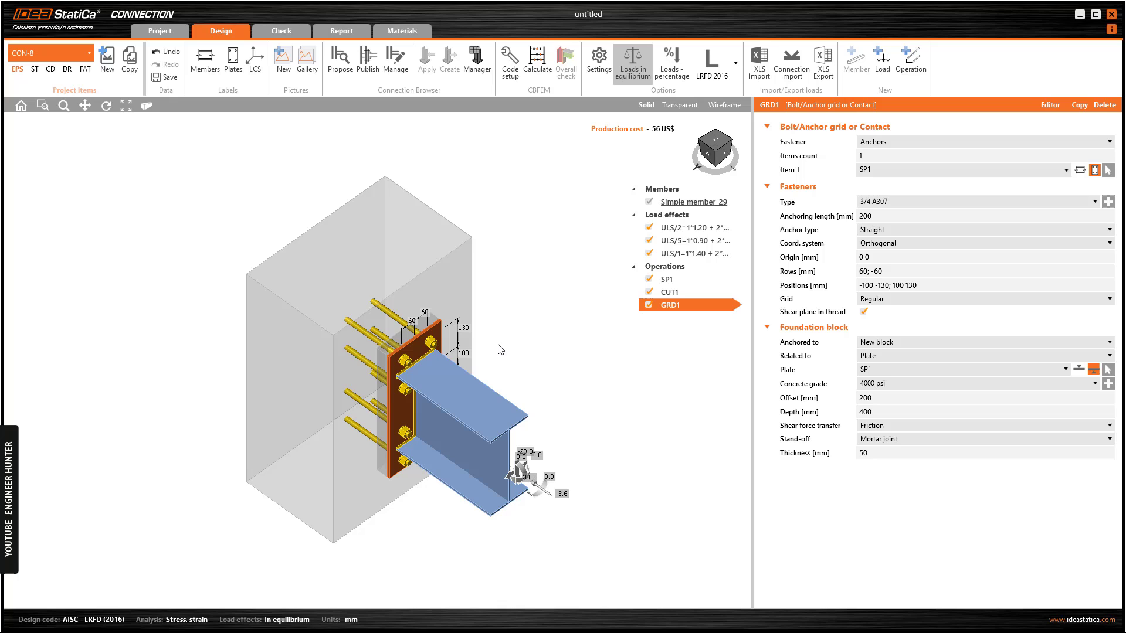
click(537, 58)
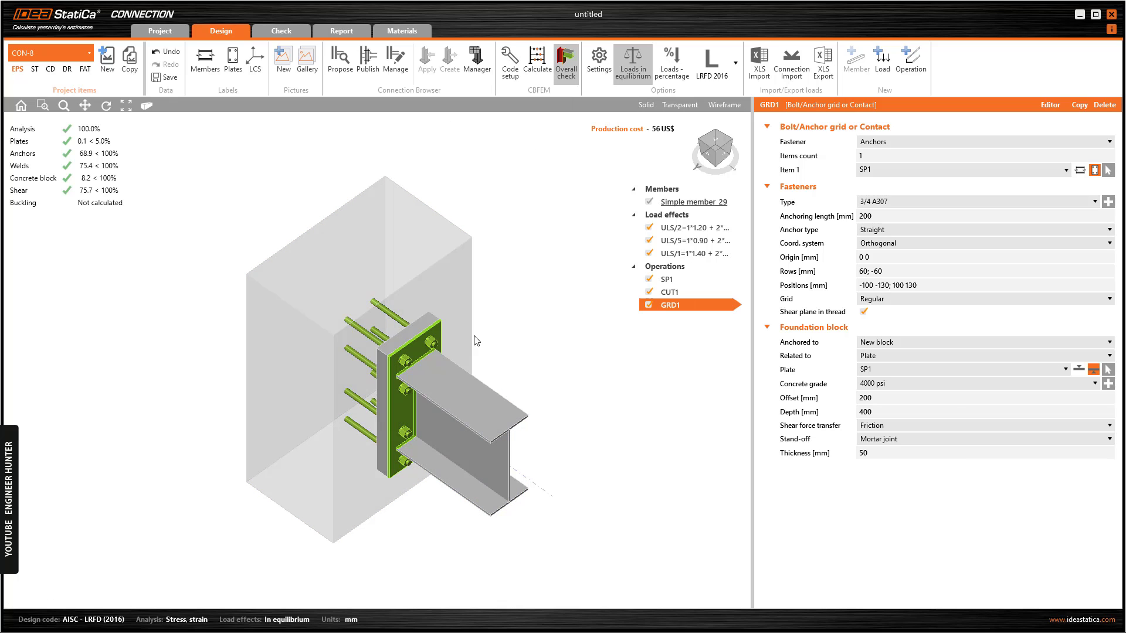
click(727, 155)
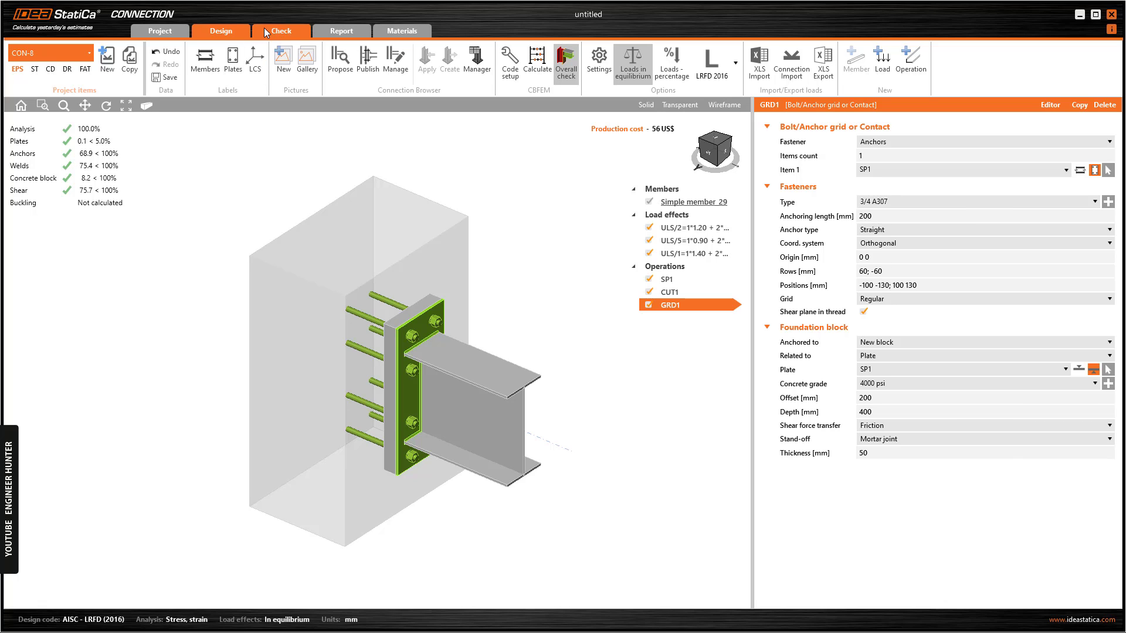
click(283, 32)
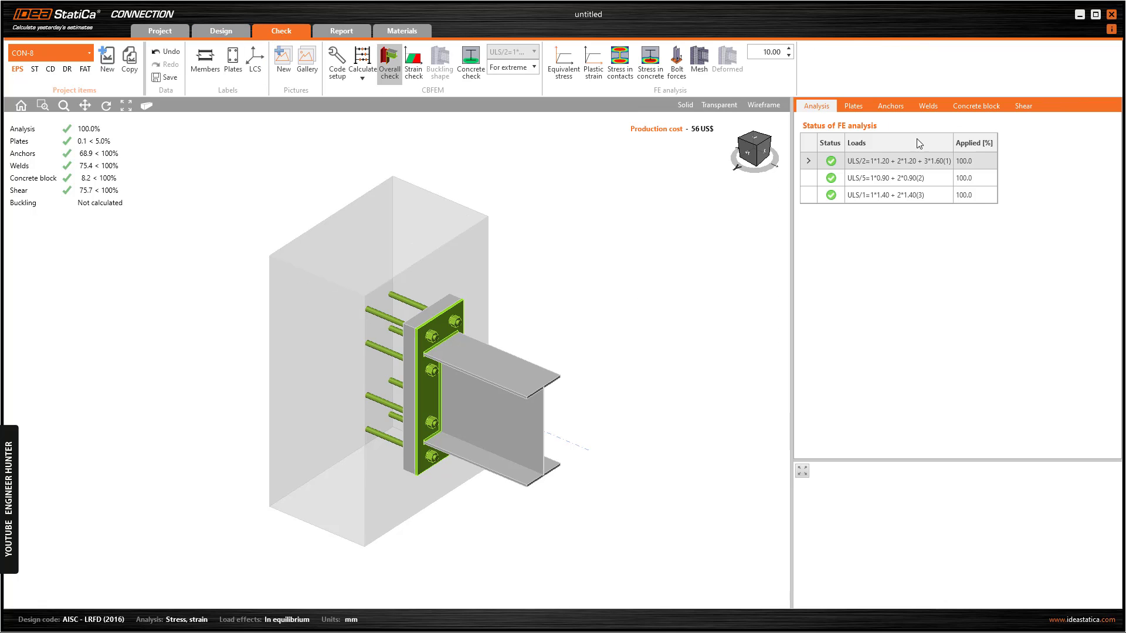
click(857, 105)
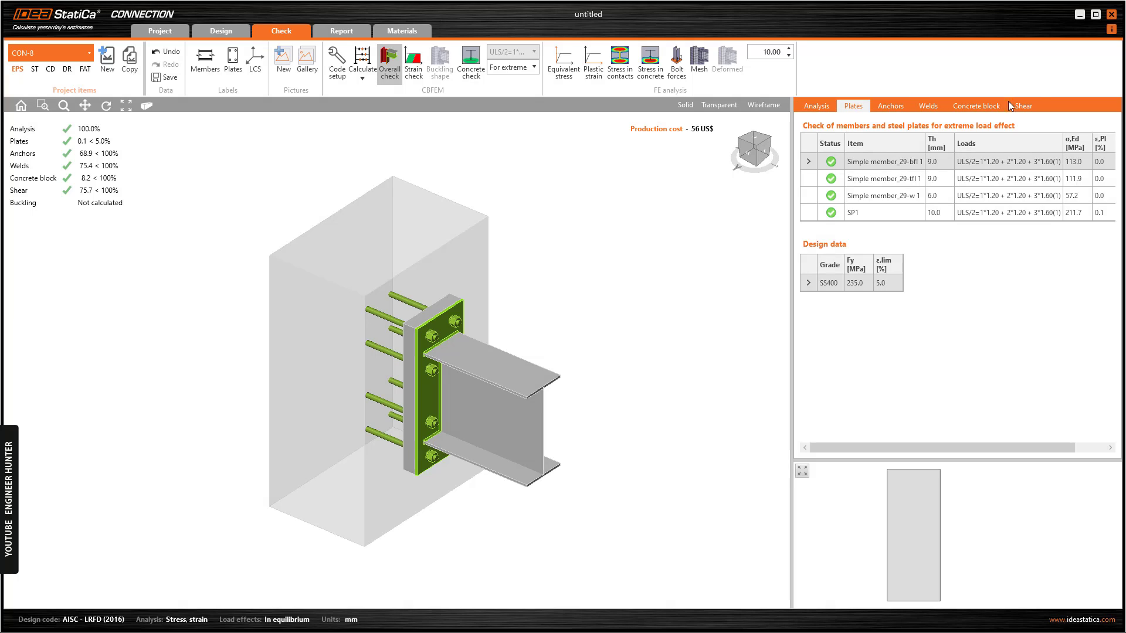
click(1026, 107)
click(976, 106)
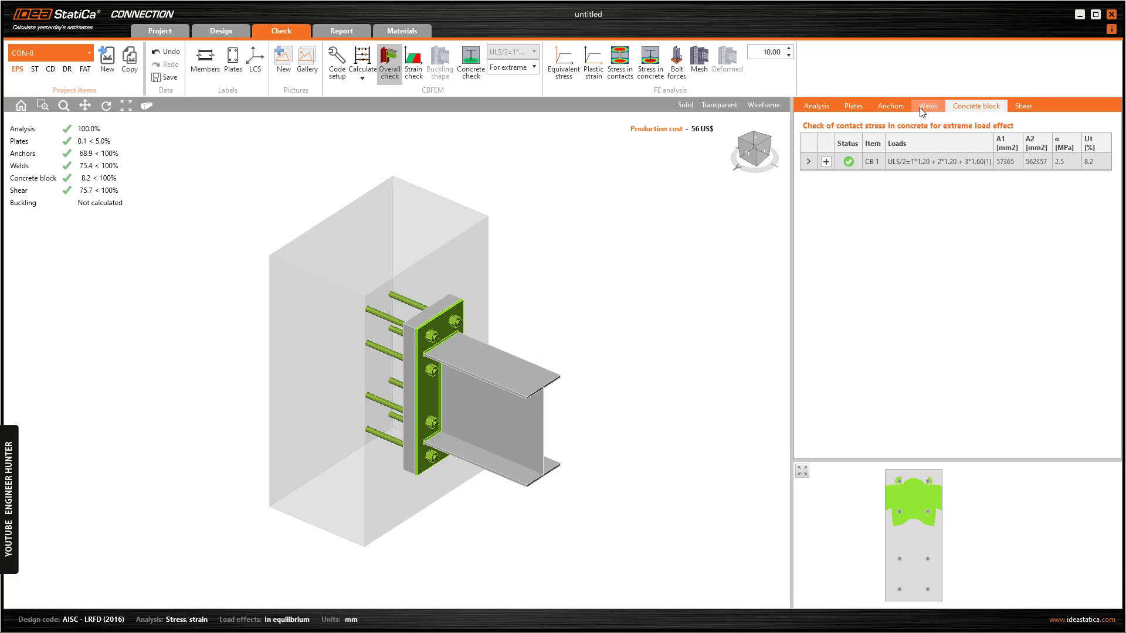
click(919, 108)
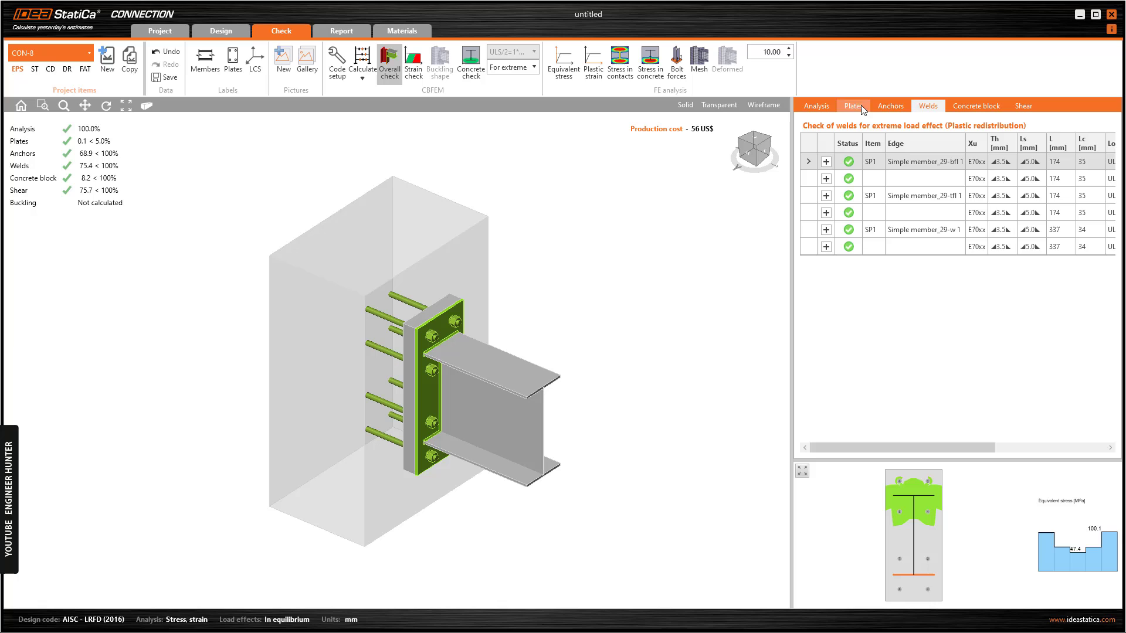
click(890, 106)
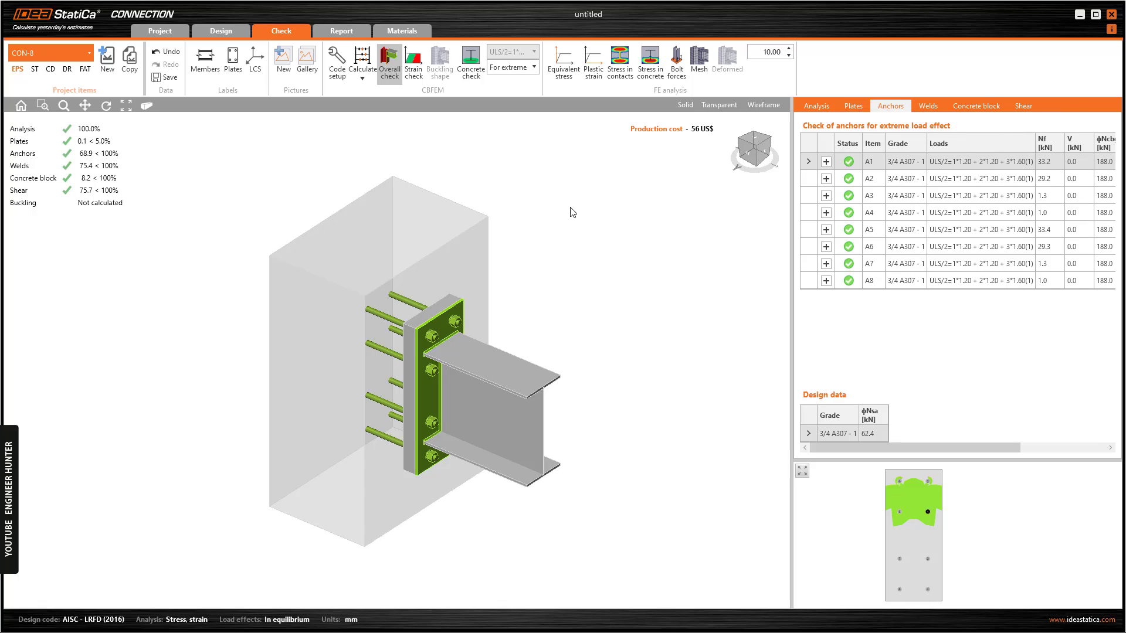
click(356, 78)
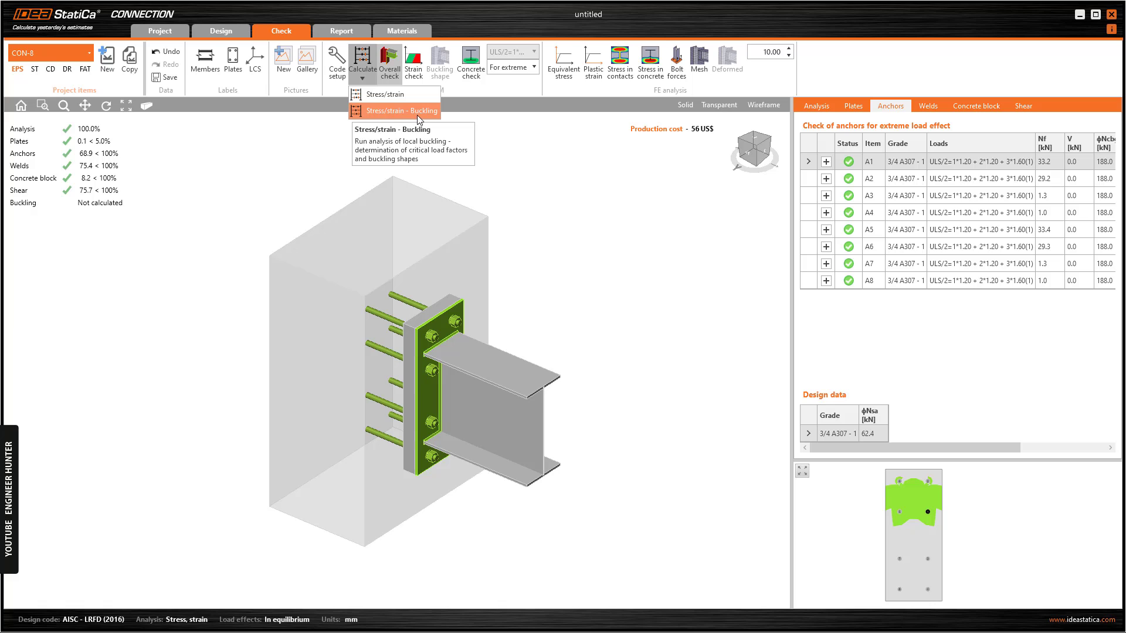
click(470, 156)
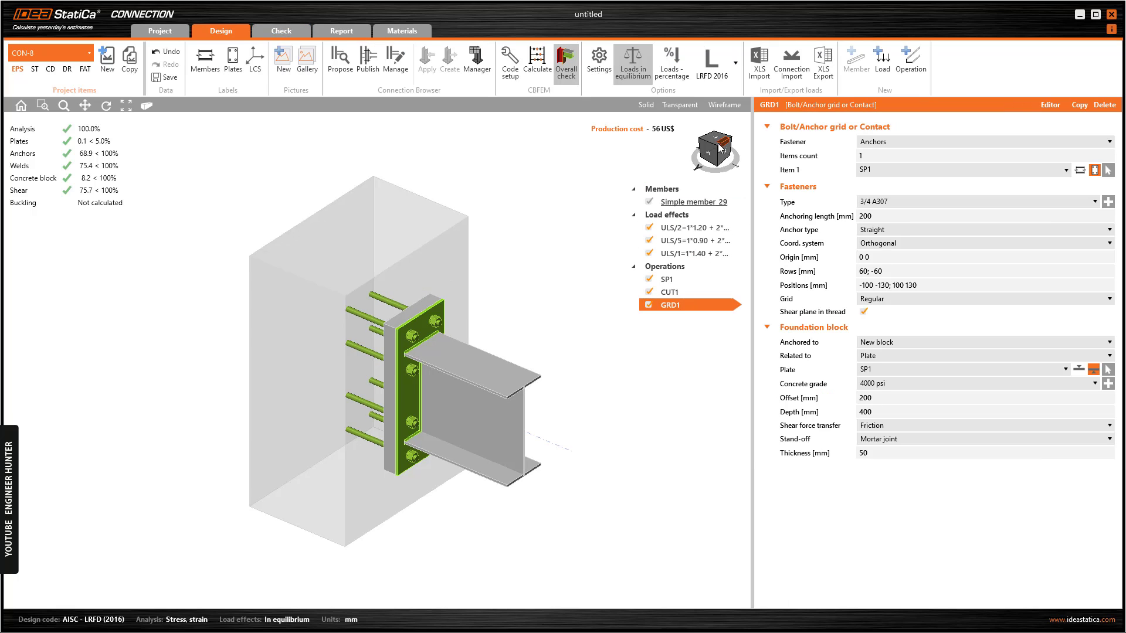
click(721, 147)
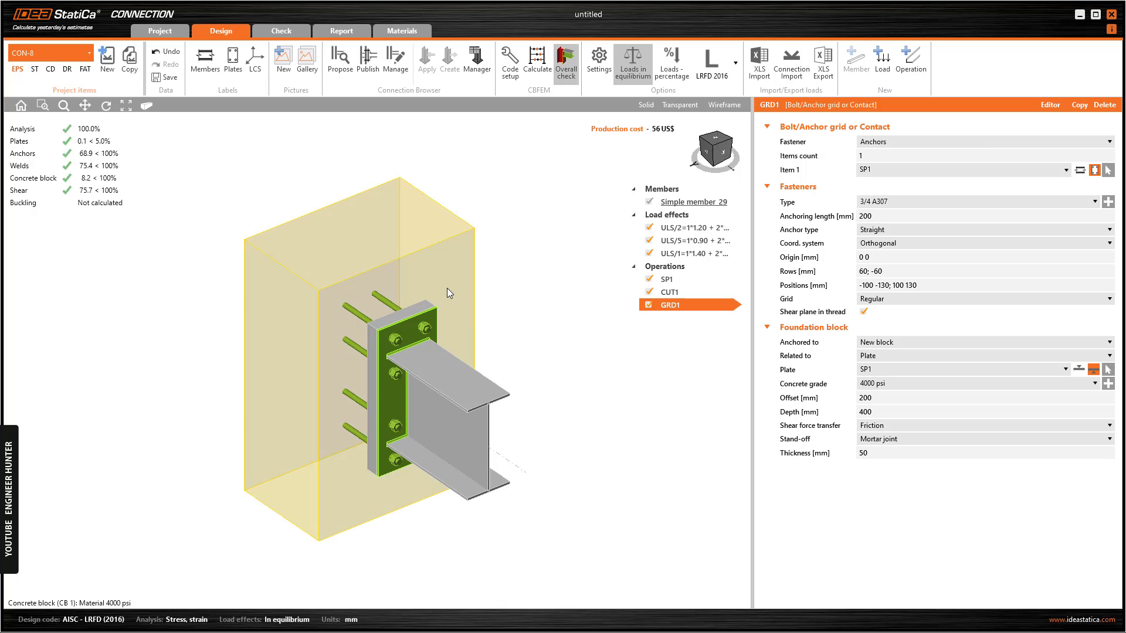
click(871, 401)
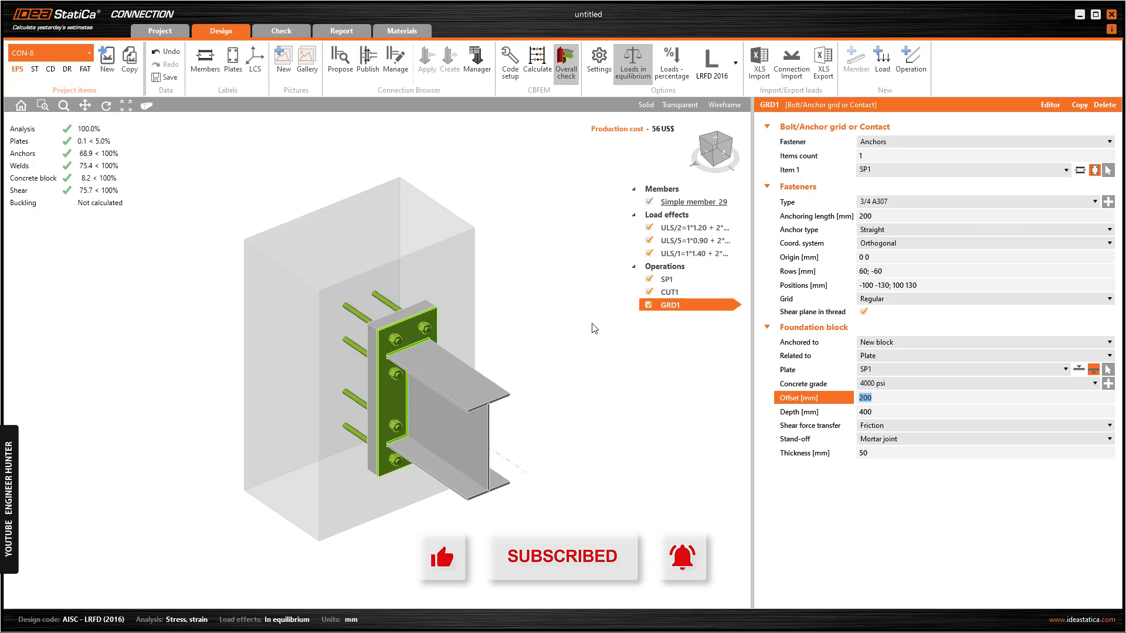
scroll(533, 391, down, 2)
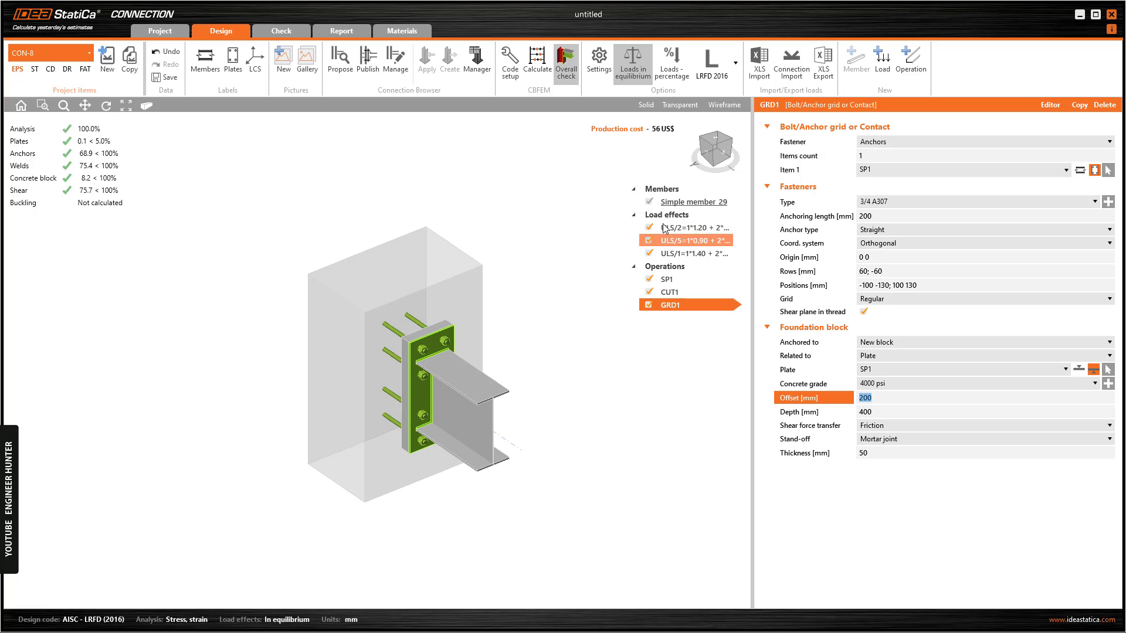
click(714, 157)
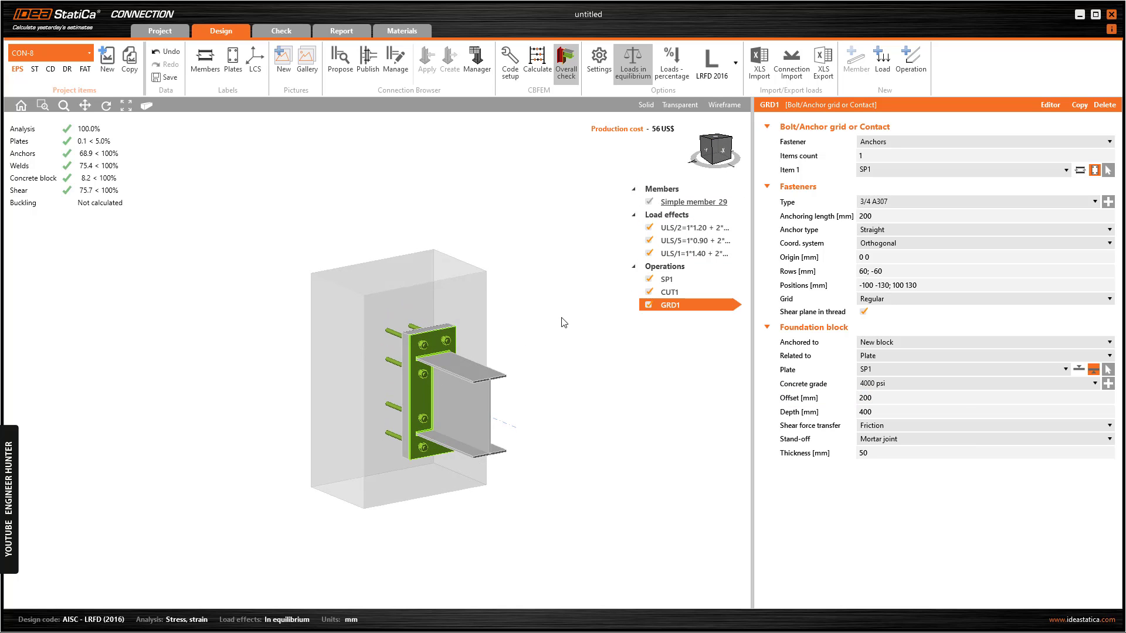
scroll(498, 454, up, 3)
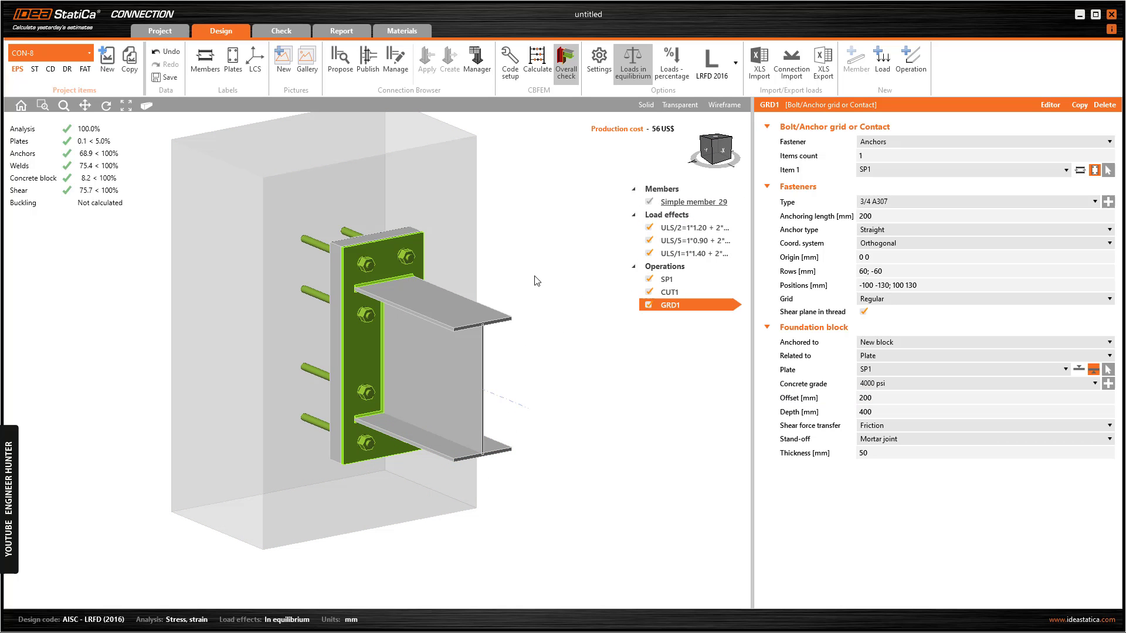